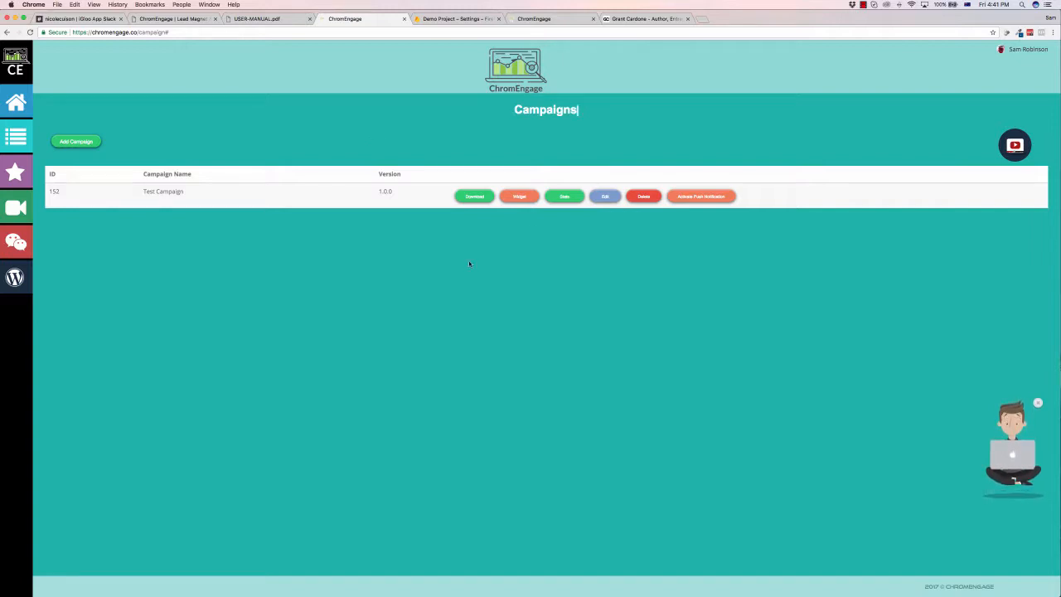
Step: View the Grant Cardone website and return to the ChromEngage Campaigns page
click(647, 18)
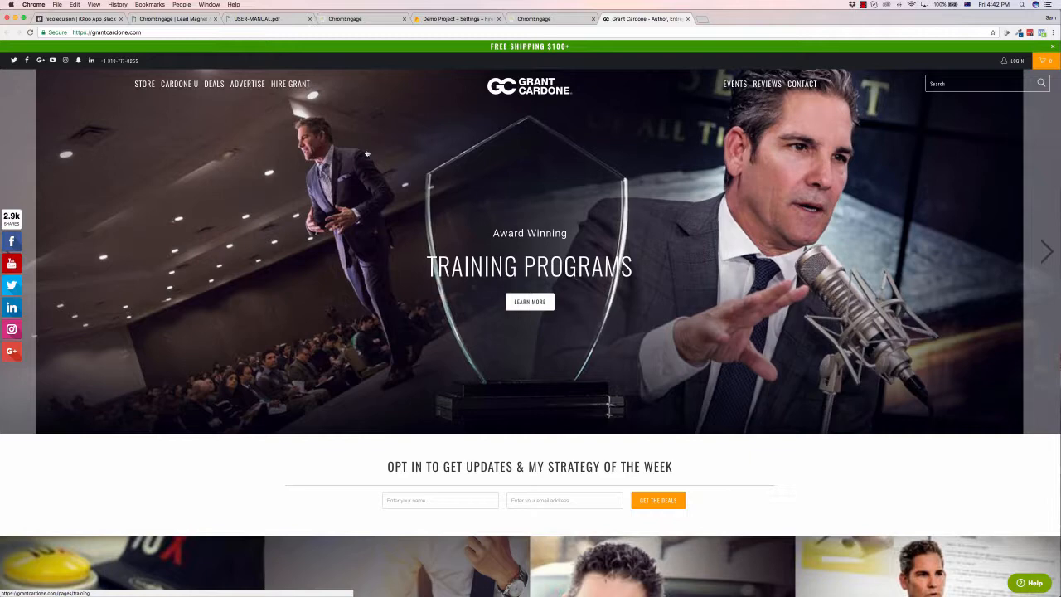
click(358, 19)
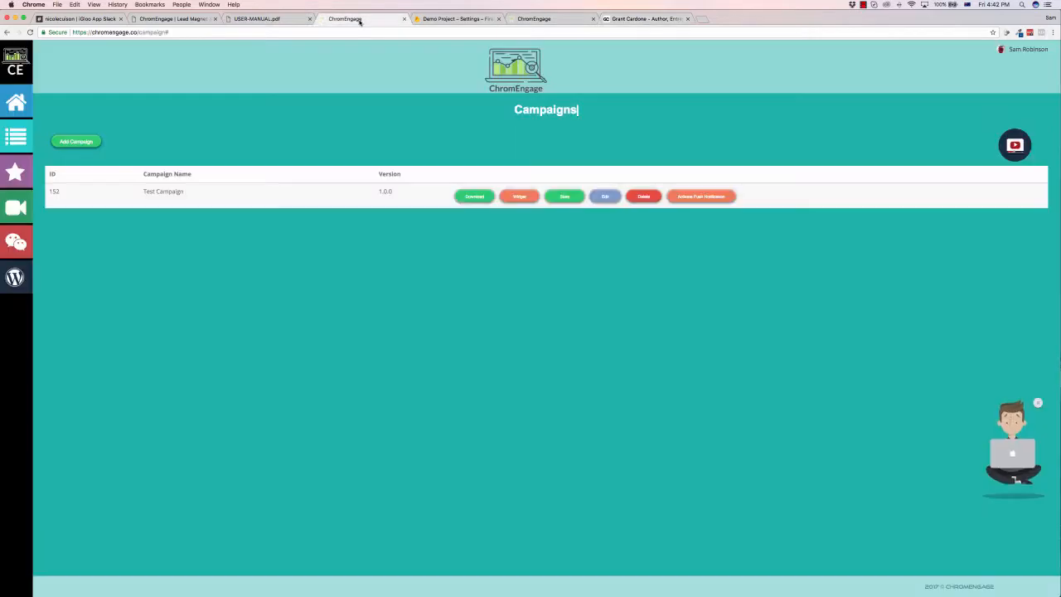
click(452, 19)
click(316, 20)
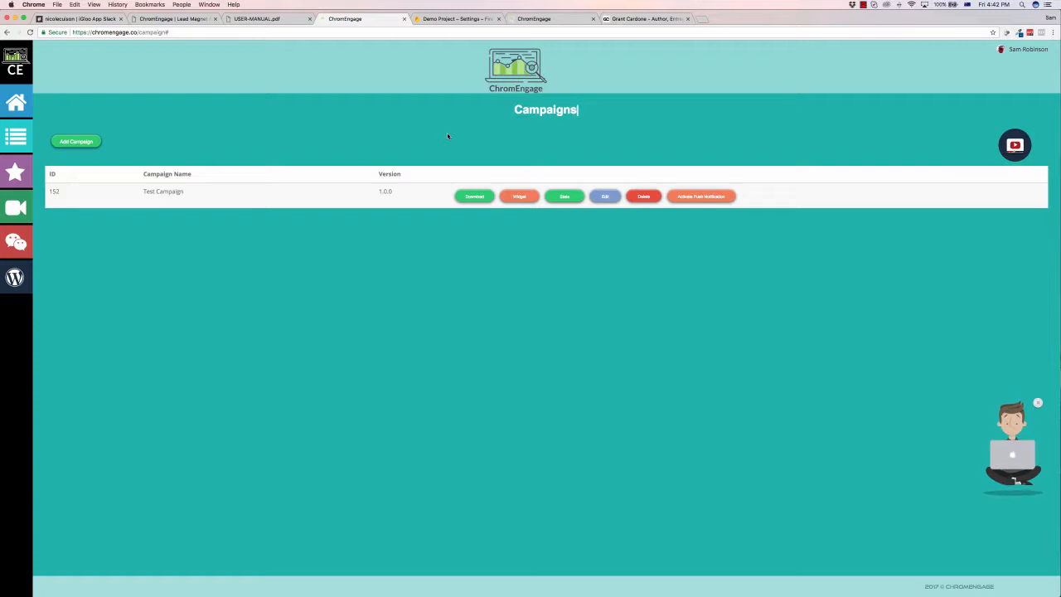
Step: Read through the ChromEngage user manual from the extension-creation step to the opt-in form instructions
click(280, 19)
scroll(393, 154, up, 20)
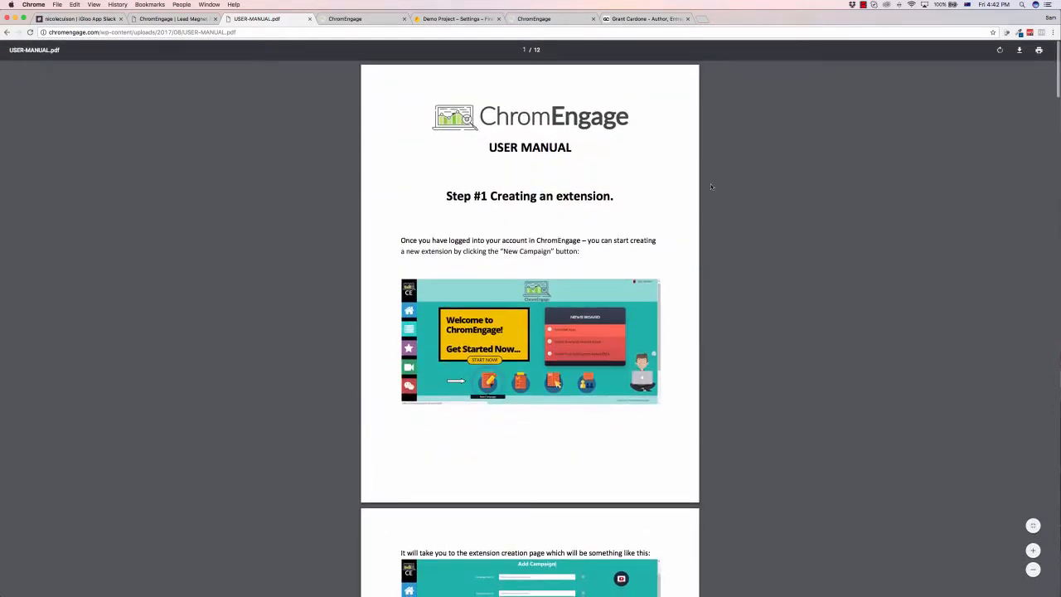
scroll(540, 130, down, 10)
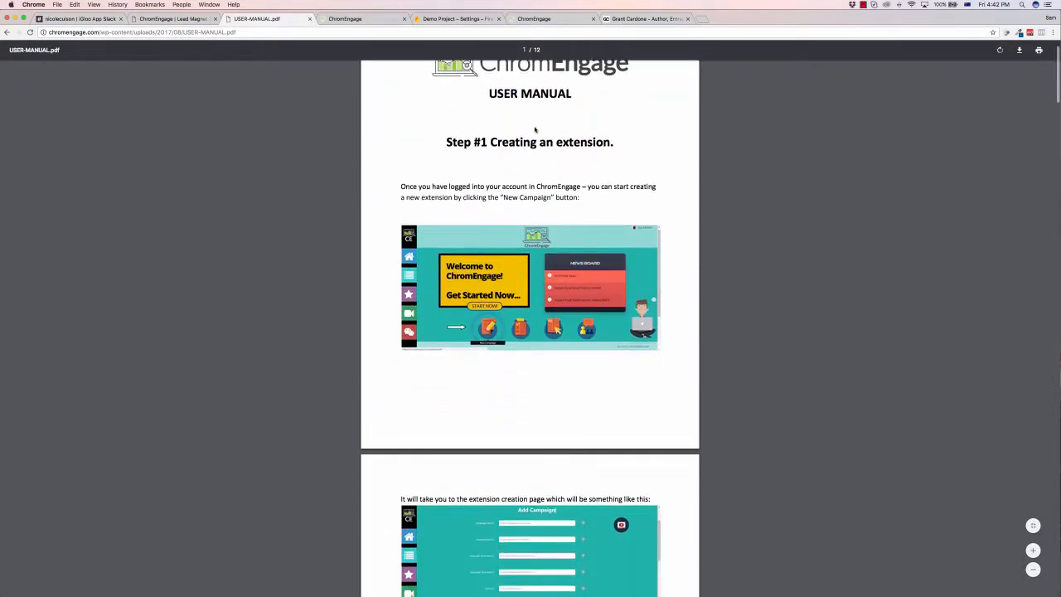
scroll(534, 130, down, 12)
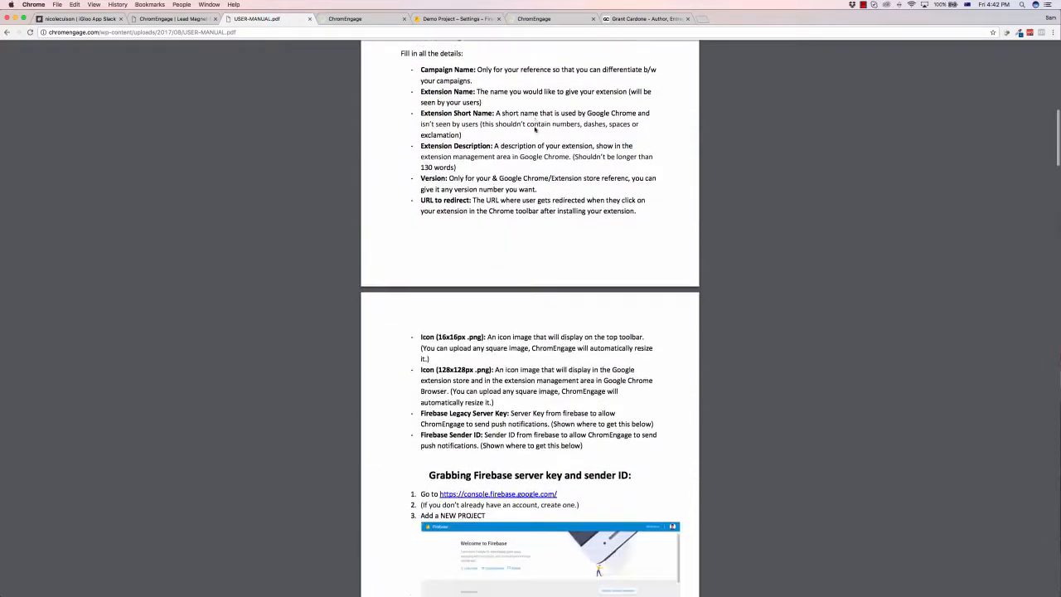
scroll(534, 131, down, 15)
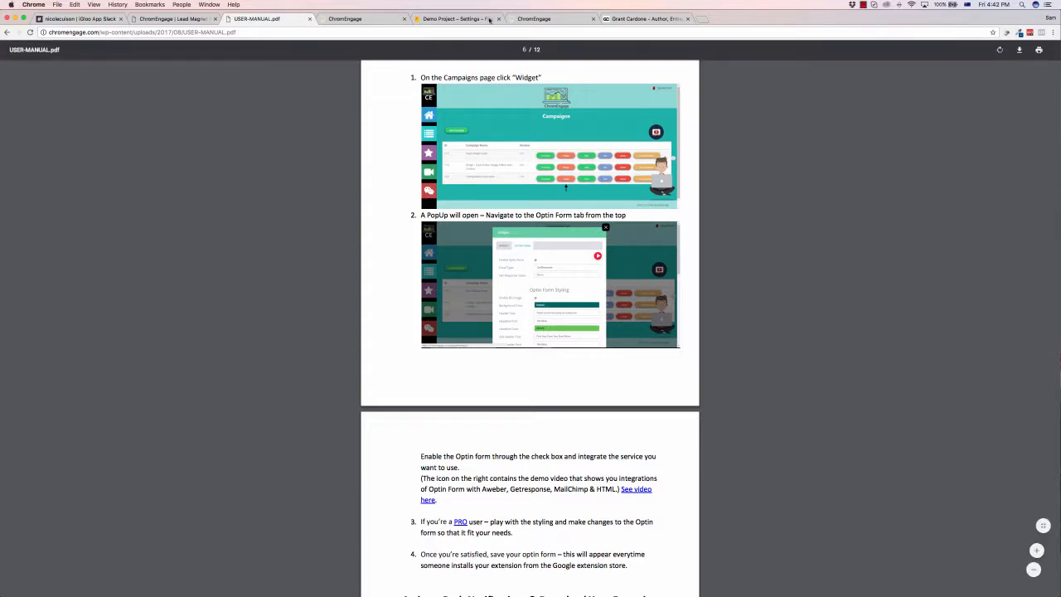
Step: Look over the videos on the ChromEngage Tutorials page and return to the Campaigns page
click(533, 18)
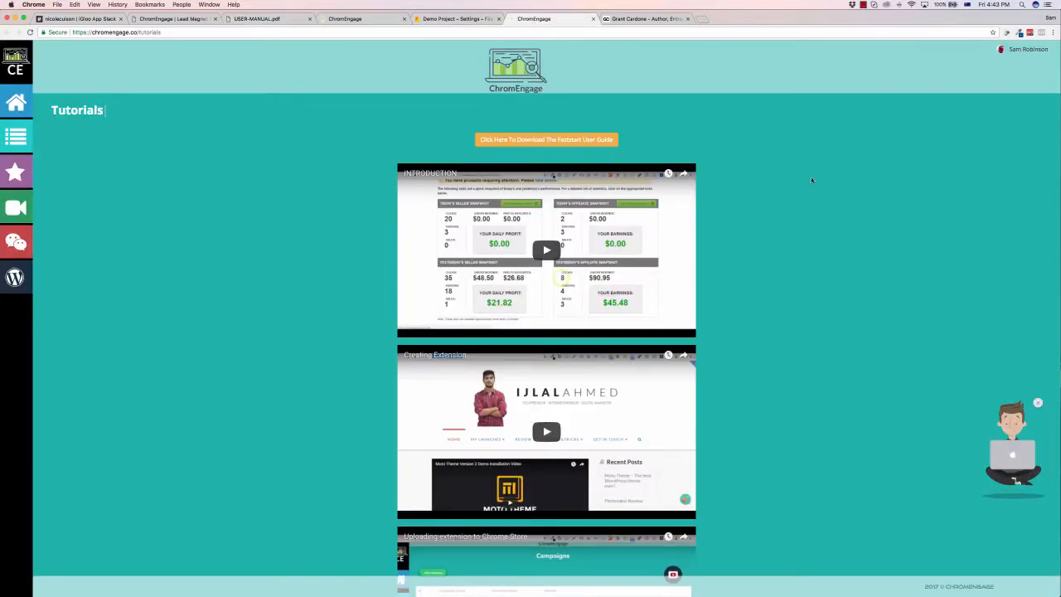
scroll(293, 172, down, 10)
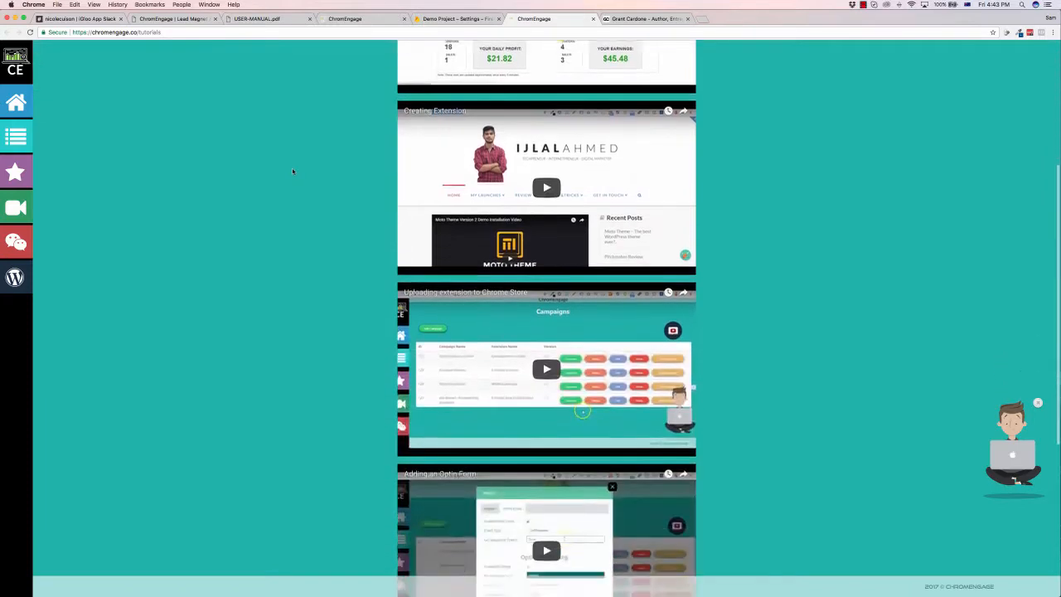
scroll(293, 172, up, 10)
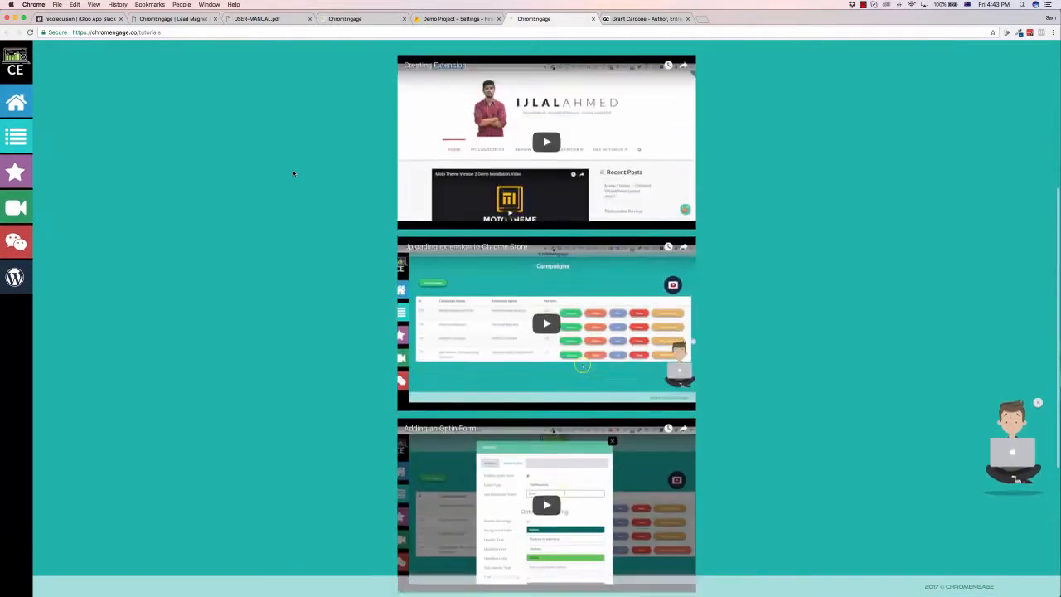
click(452, 18)
click(382, 20)
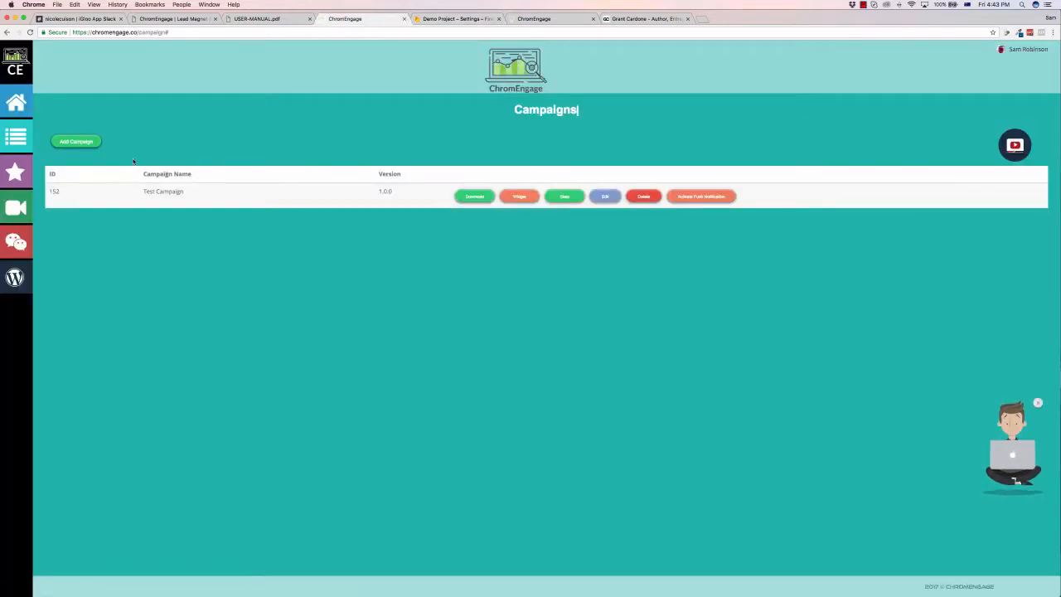
Step: Log back in to the ChromEngage account, declining to store the login in LastPass and dismissing the welcome message
click(84, 143)
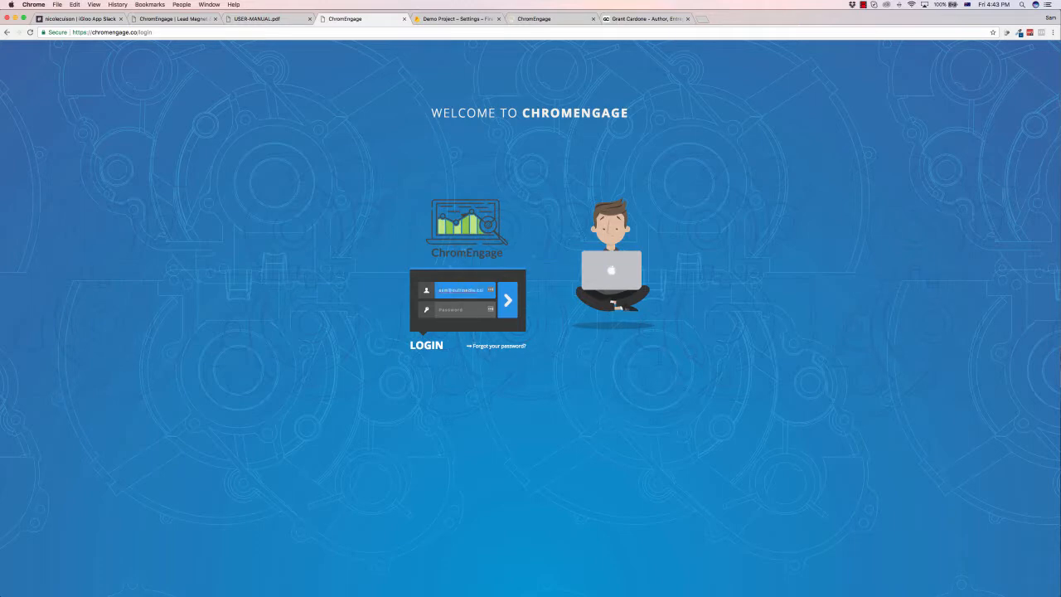
click(506, 296)
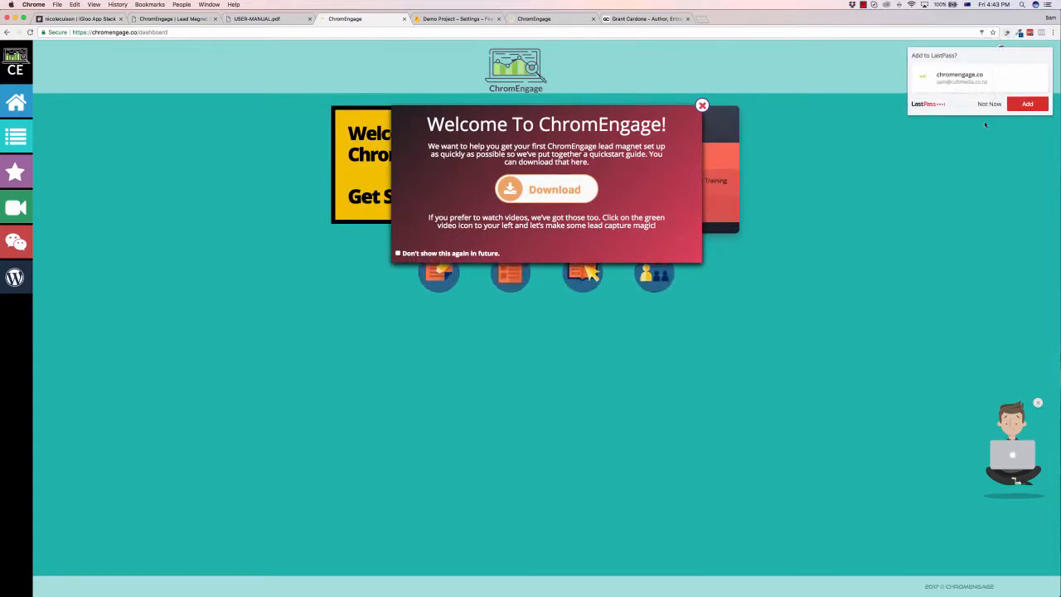
click(988, 103)
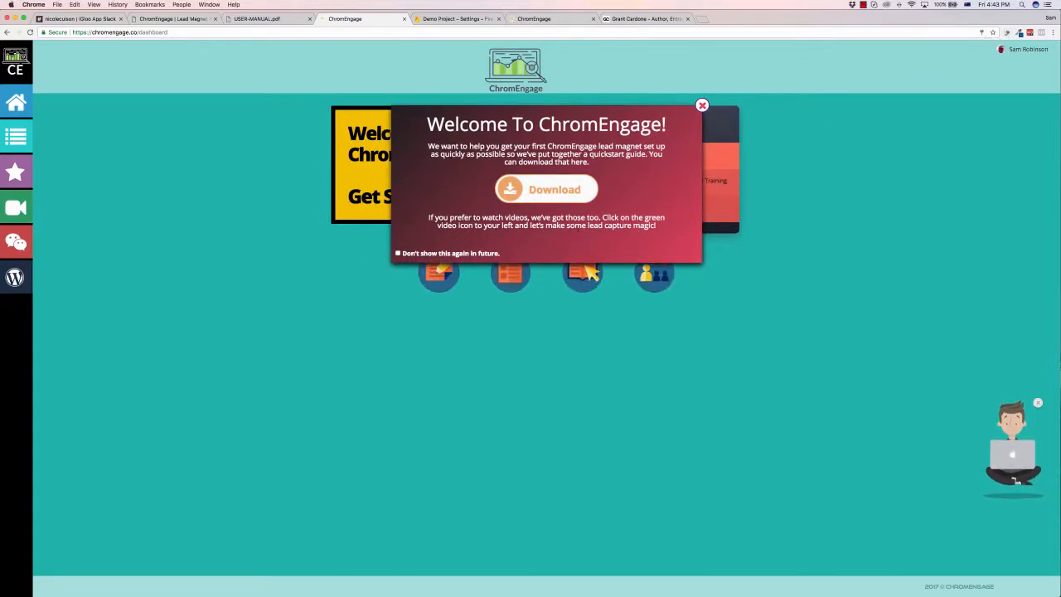
click(702, 106)
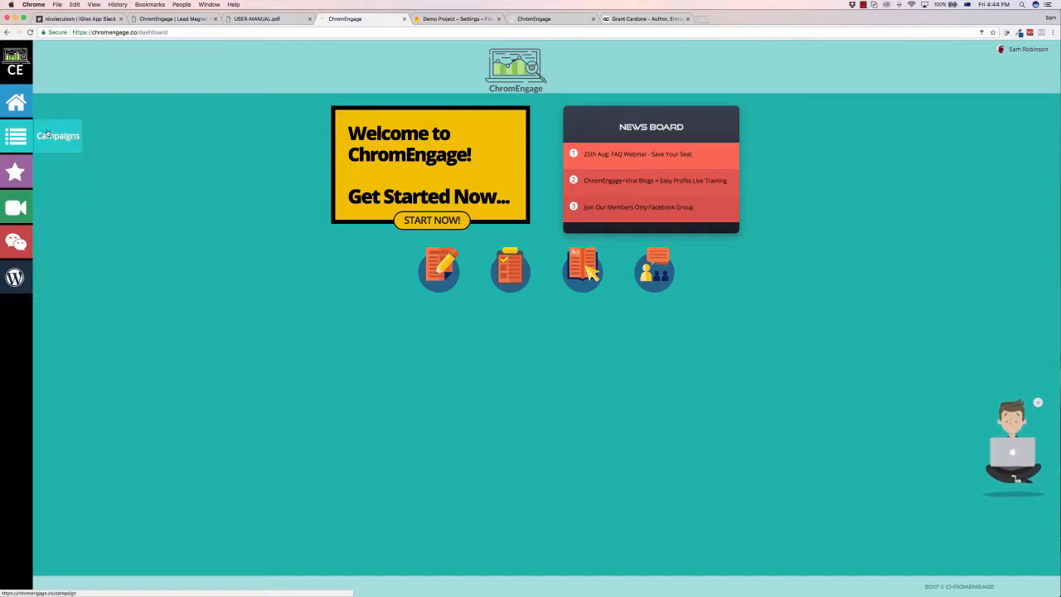
Step: Start a new campaign named "Demo 1" with the extension name "Demo Campaign"
click(56, 137)
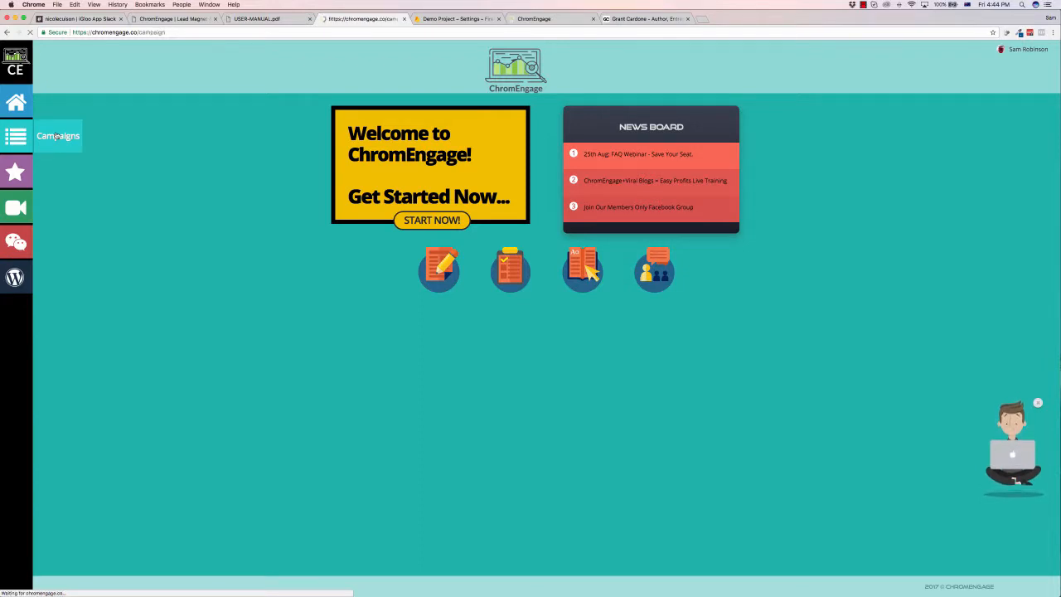
click(76, 141)
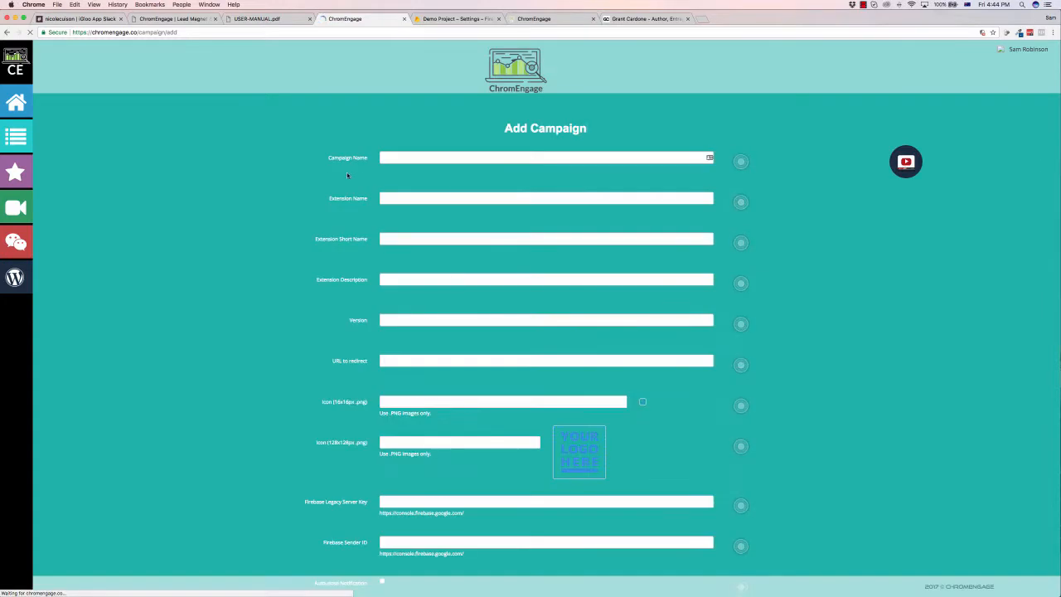
scroll(526, 160, down, 5)
scroll(525, 160, up, 3)
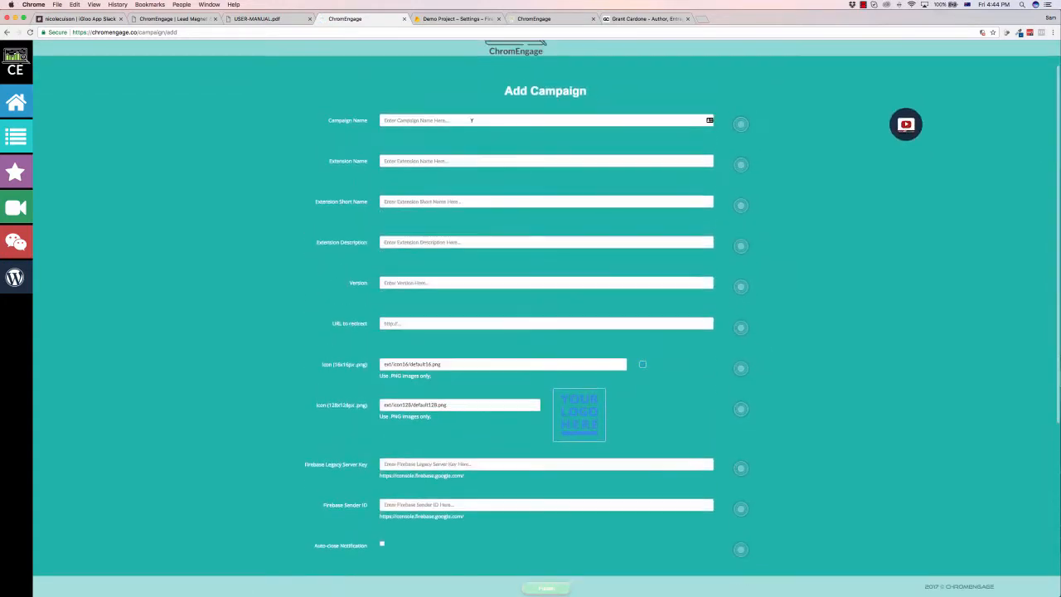
click(414, 121)
text(Demo 1)
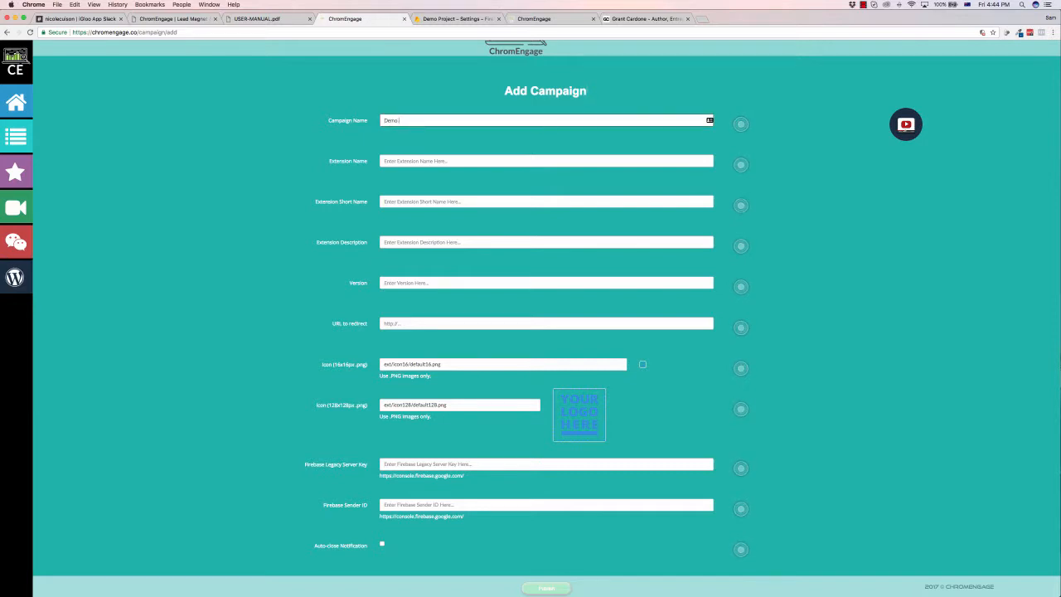
click(417, 160)
text(Demo Campaign)
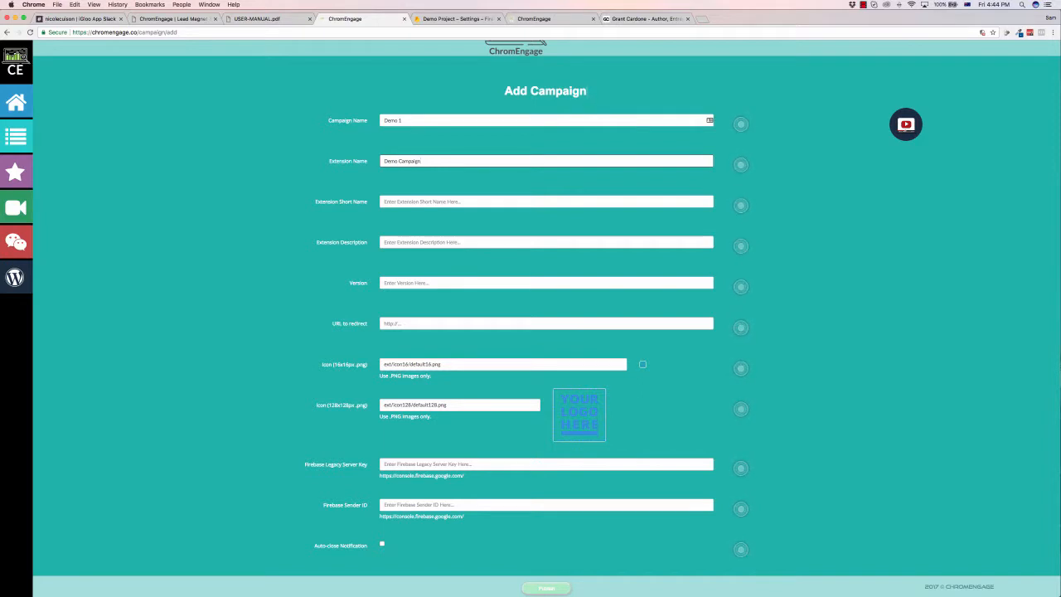
key(Tab)
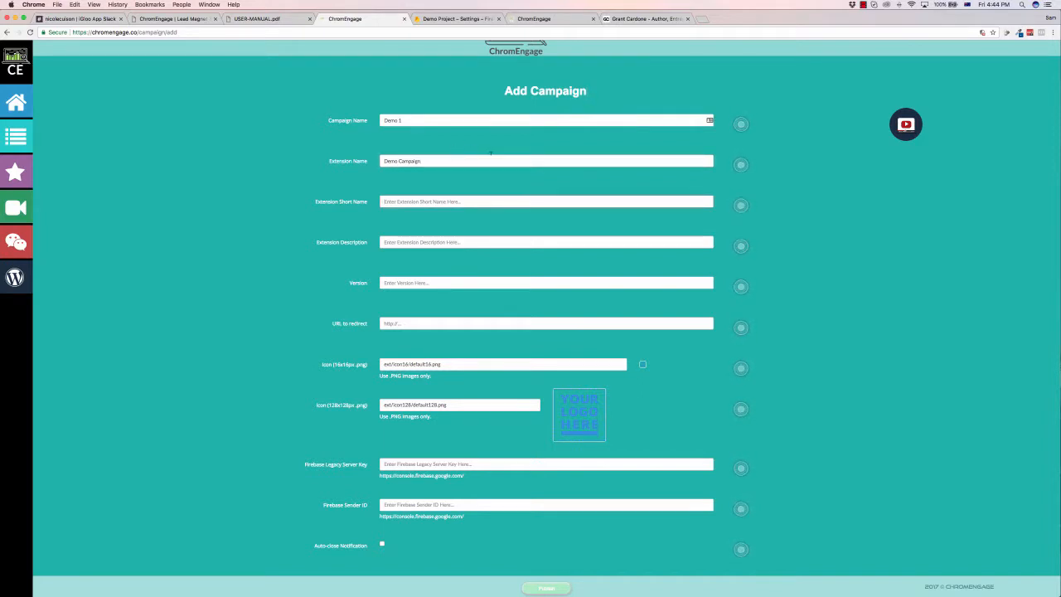
Step: Set the extension short name to "SamsPreviews" and the description to "Notifications about the hottest news on my website."
click(437, 201)
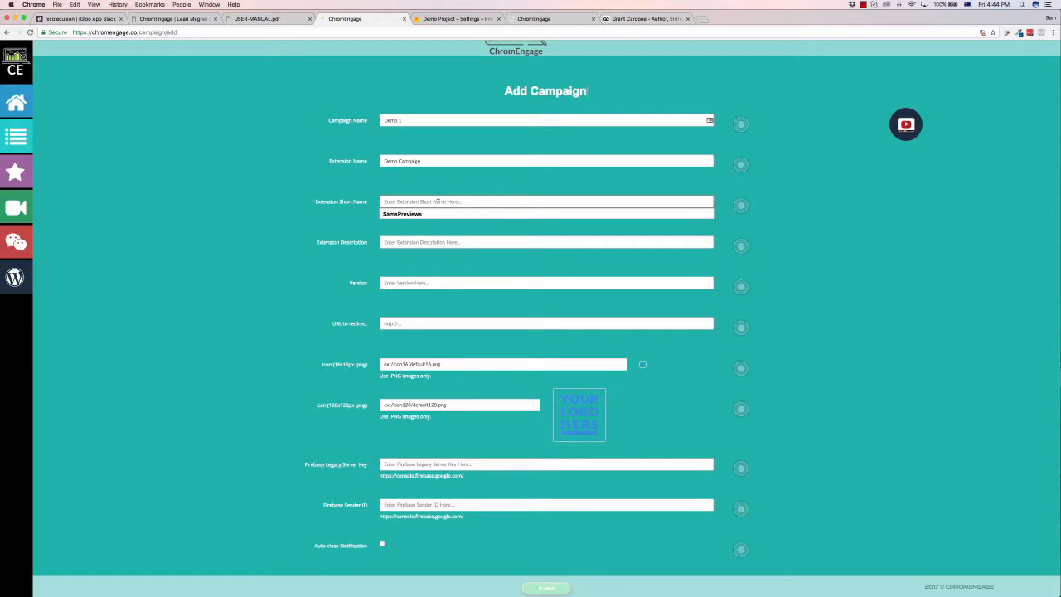
key(Down)
key(Return)
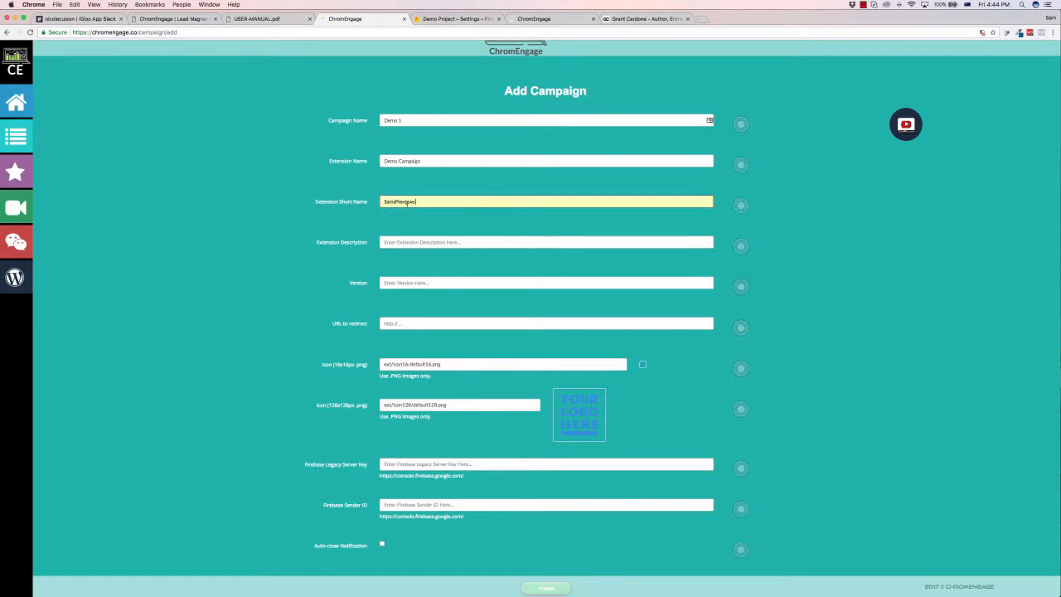
click(412, 242)
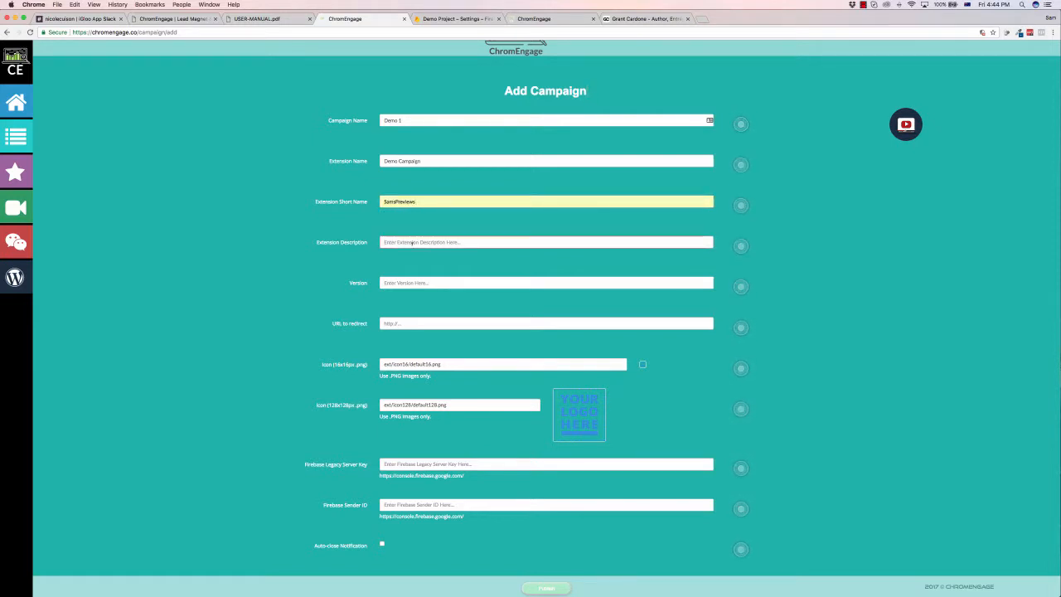
text(Notif)
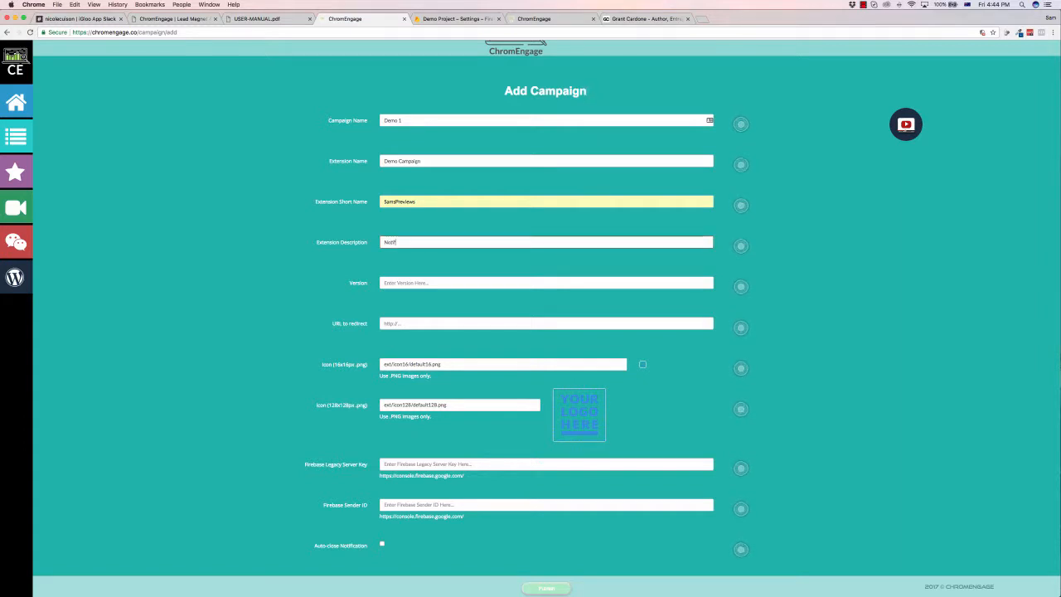
text(ications about the hottest news on m)
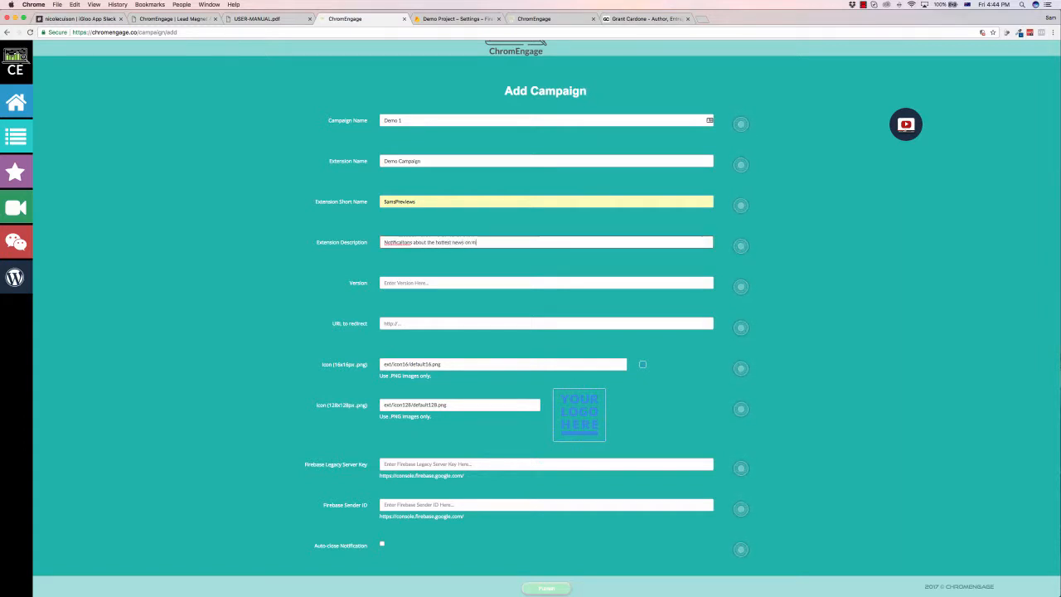
text(y website.)
click(395, 284)
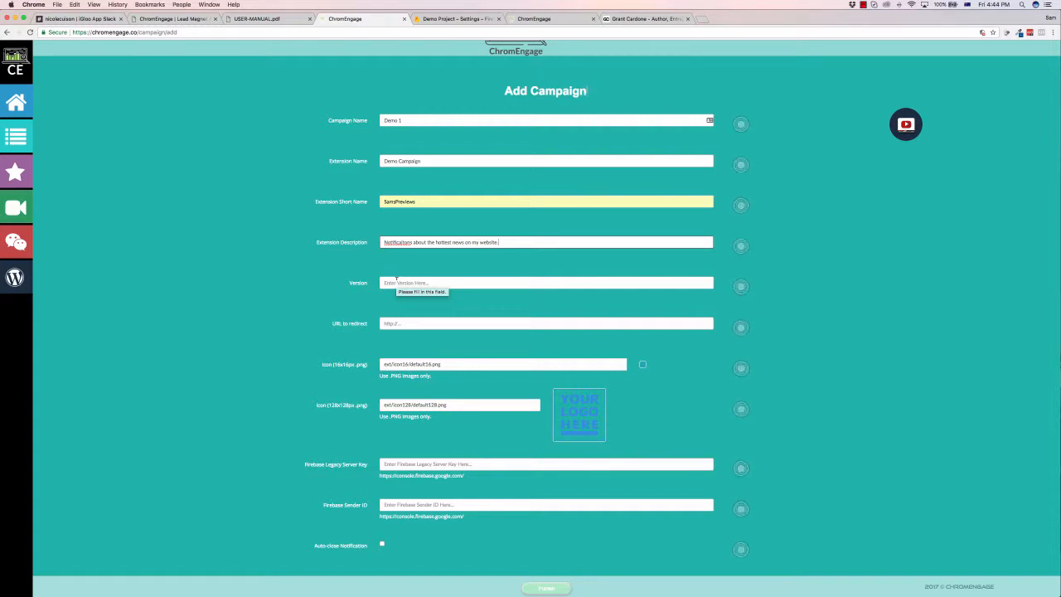
click(397, 282)
text(1)
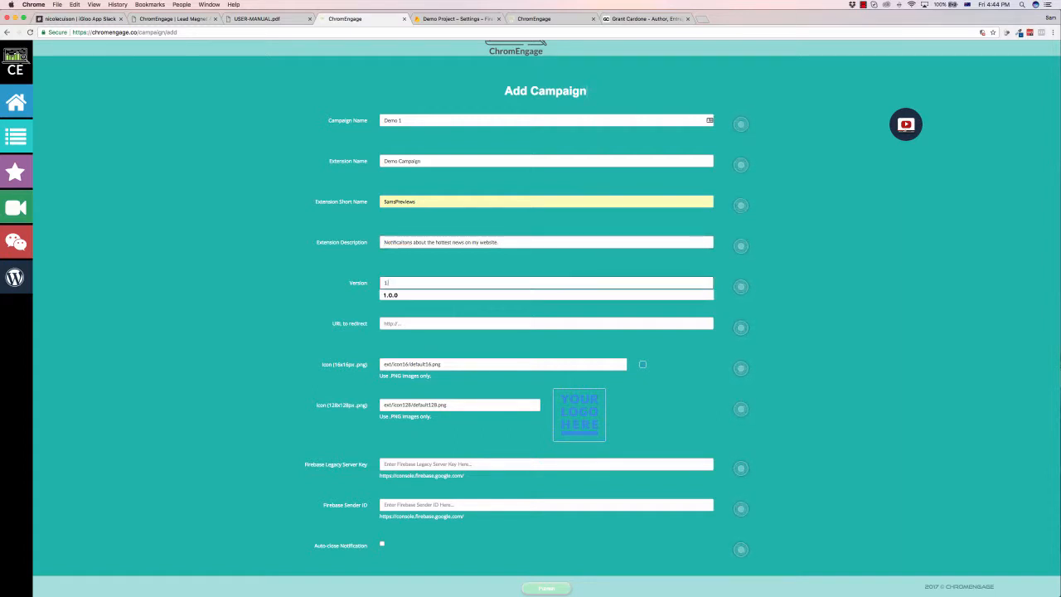
text(.0.0)
click(337, 317)
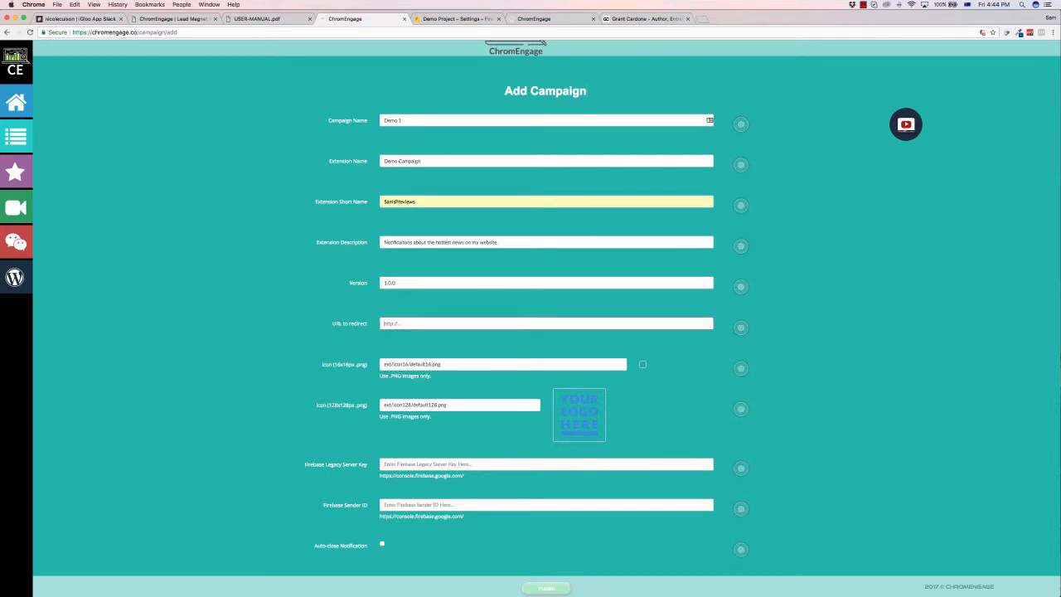
click(398, 323)
click(410, 338)
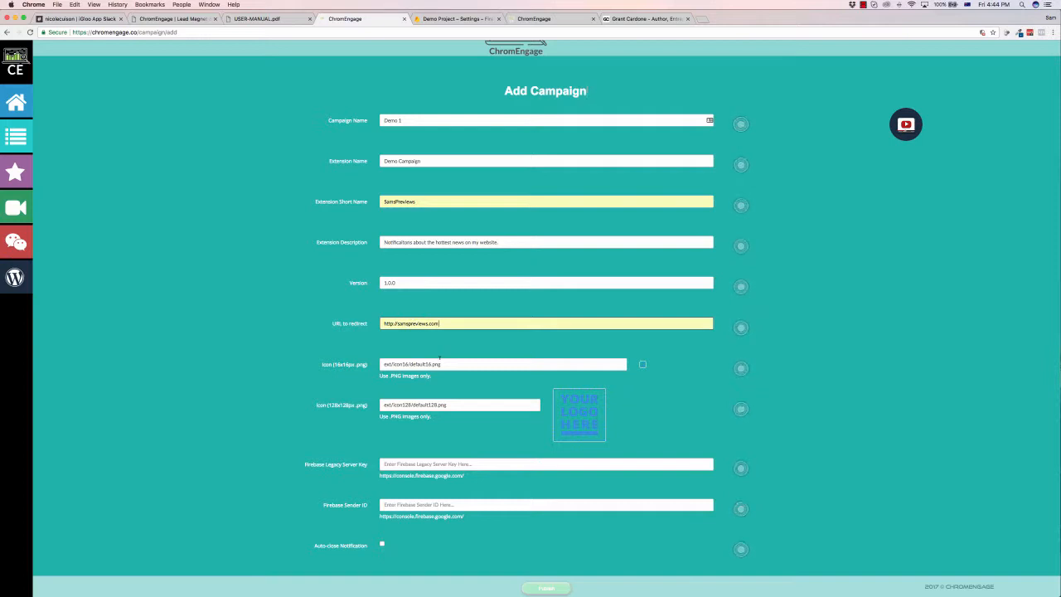
Step: Upload SMP-B.png from the Logo folder as the 128x128px extension icon
click(564, 366)
click(582, 403)
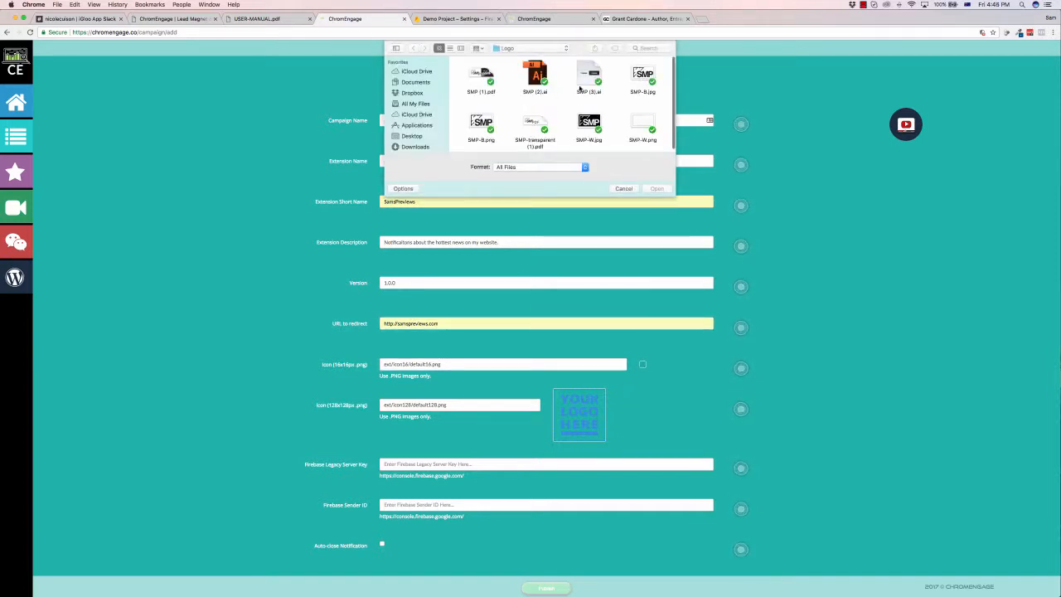
double_click(481, 124)
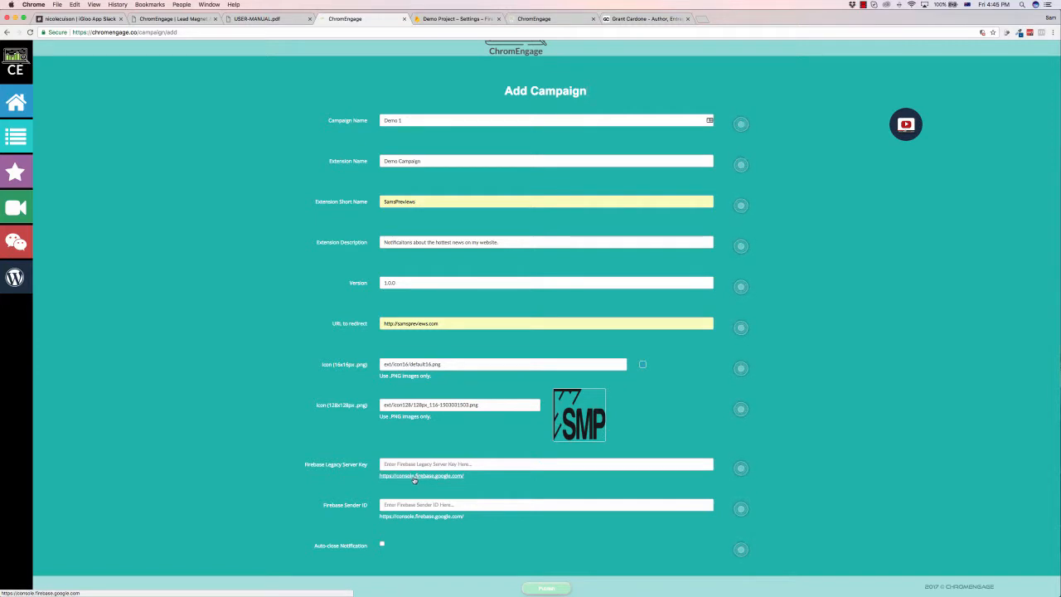
Step: Switch to the Firebase console and examine the Demo Project's Cloud Messaging credentials
click(461, 20)
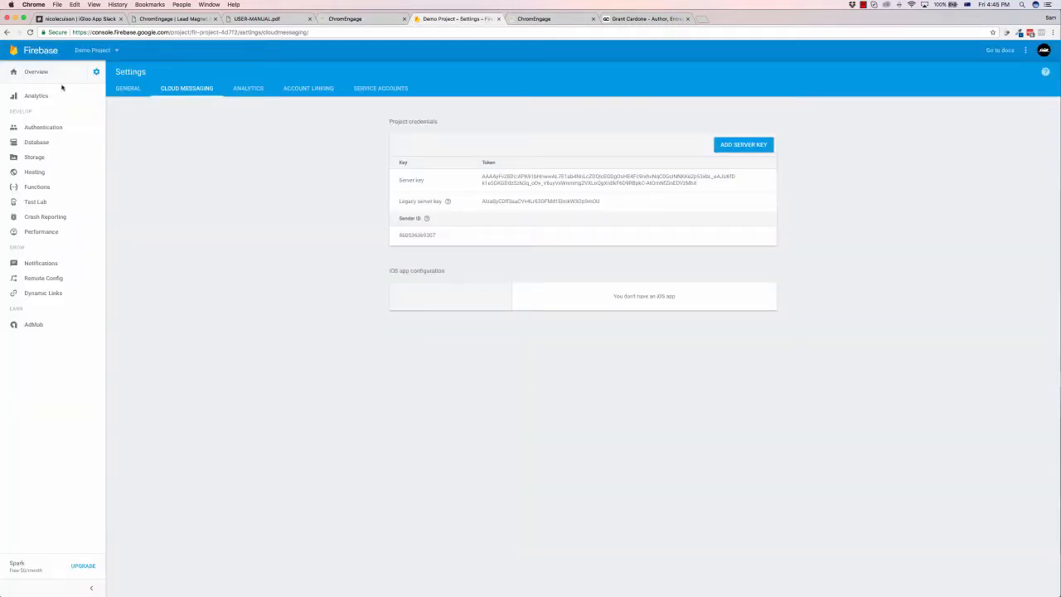
click(96, 72)
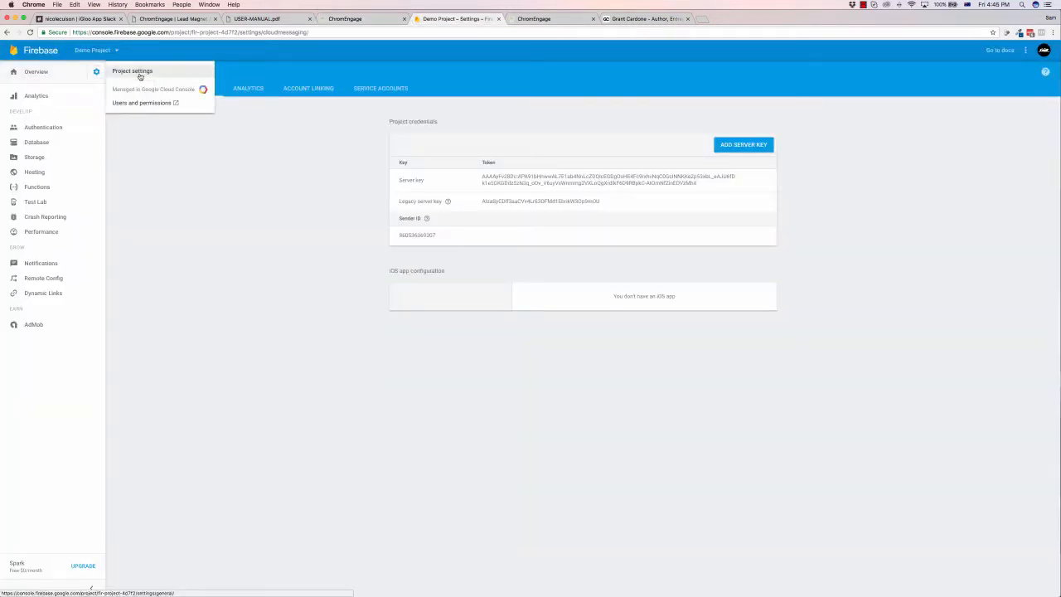
click(200, 136)
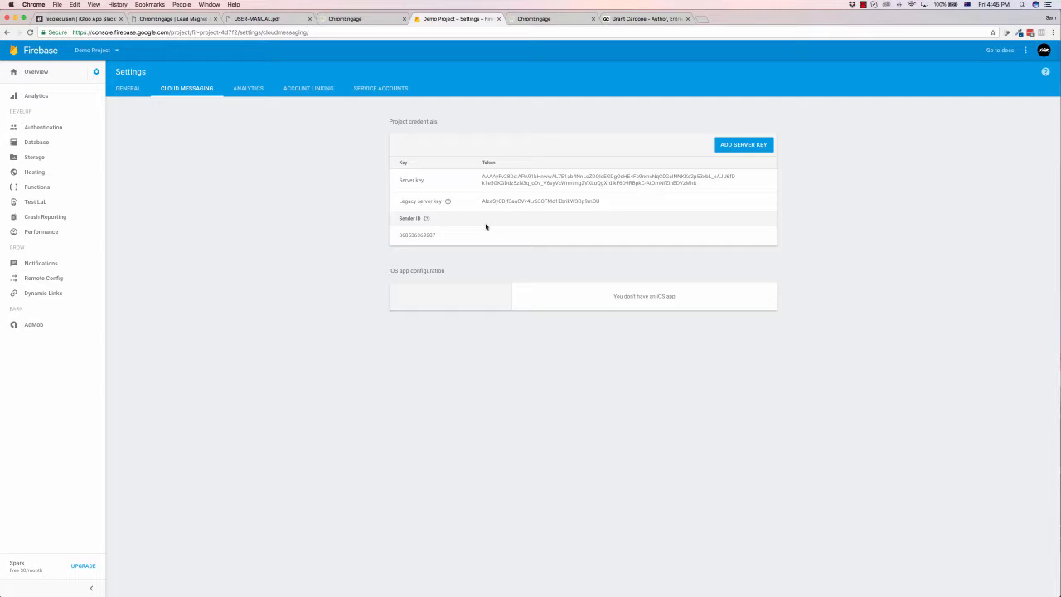
Step: Copy the Demo Project's legacy server key from Firebase into the campaign's Firebase Legacy Server Key field in ChromEngage
click(359, 17)
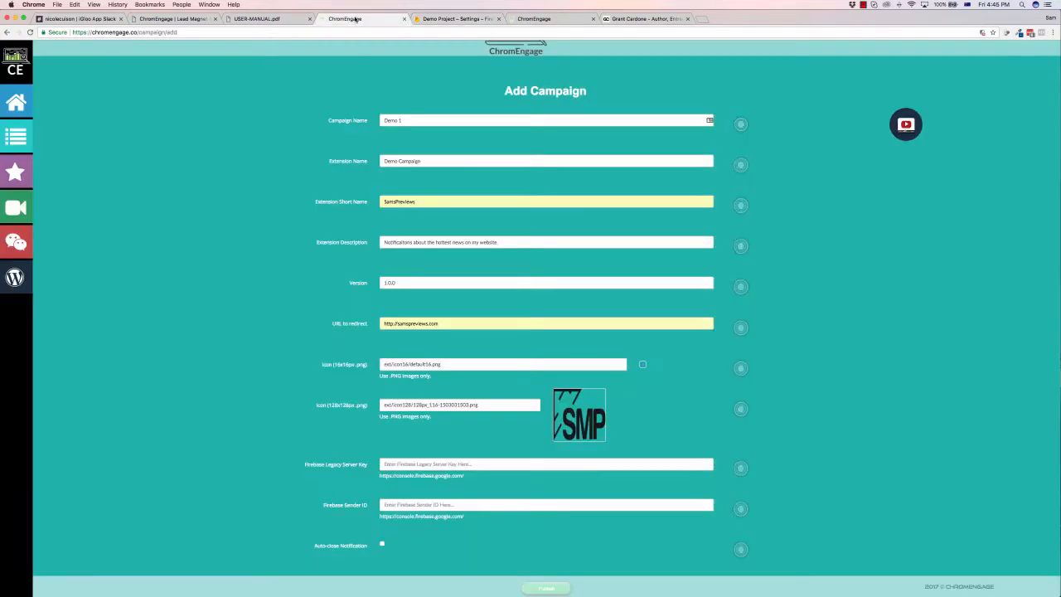
click(456, 18)
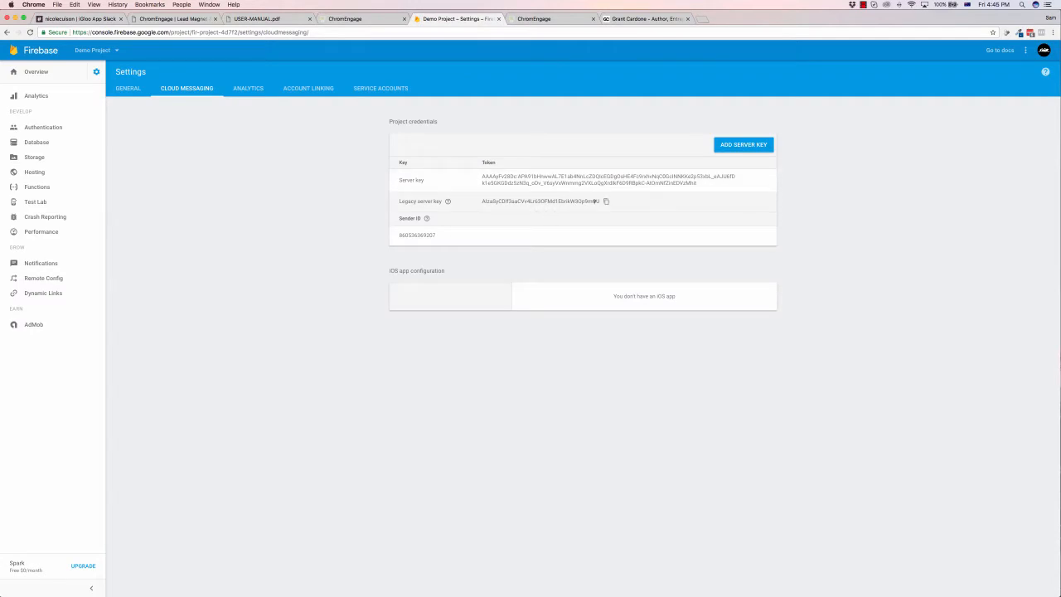
click(605, 201)
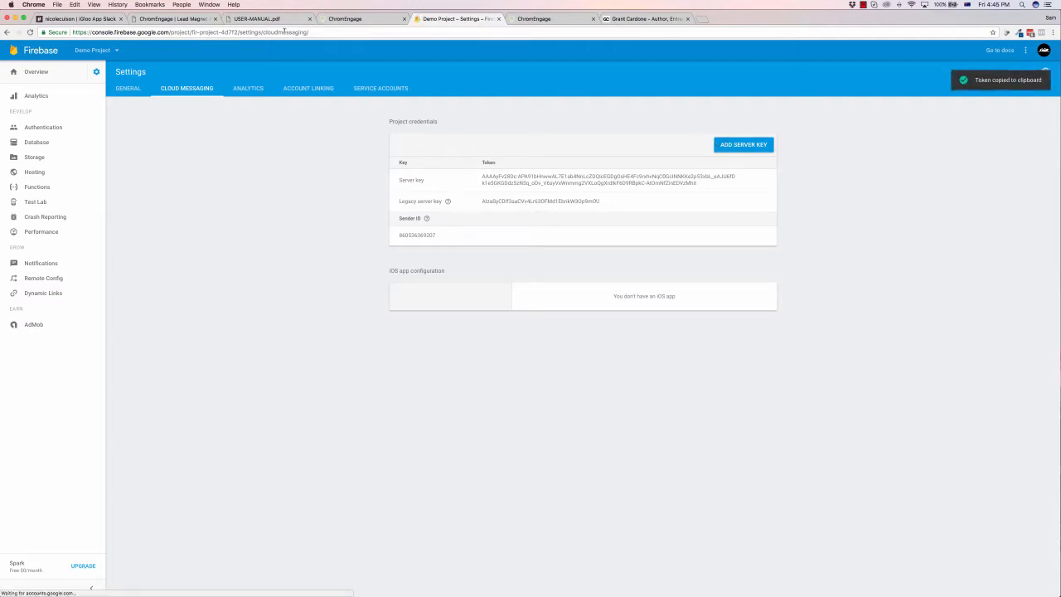
click(353, 19)
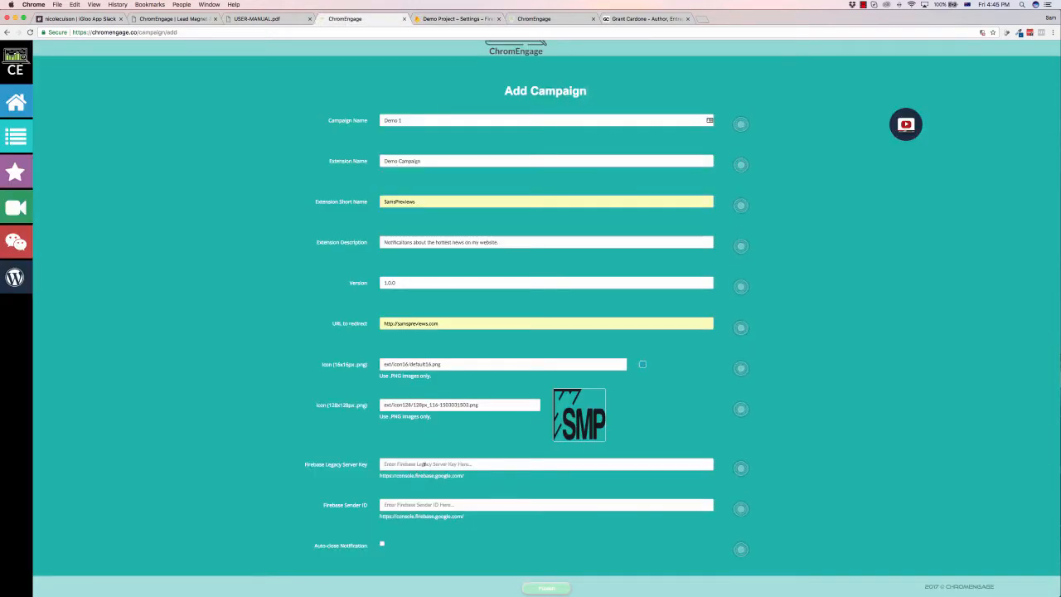
click(424, 464)
key(super+v)
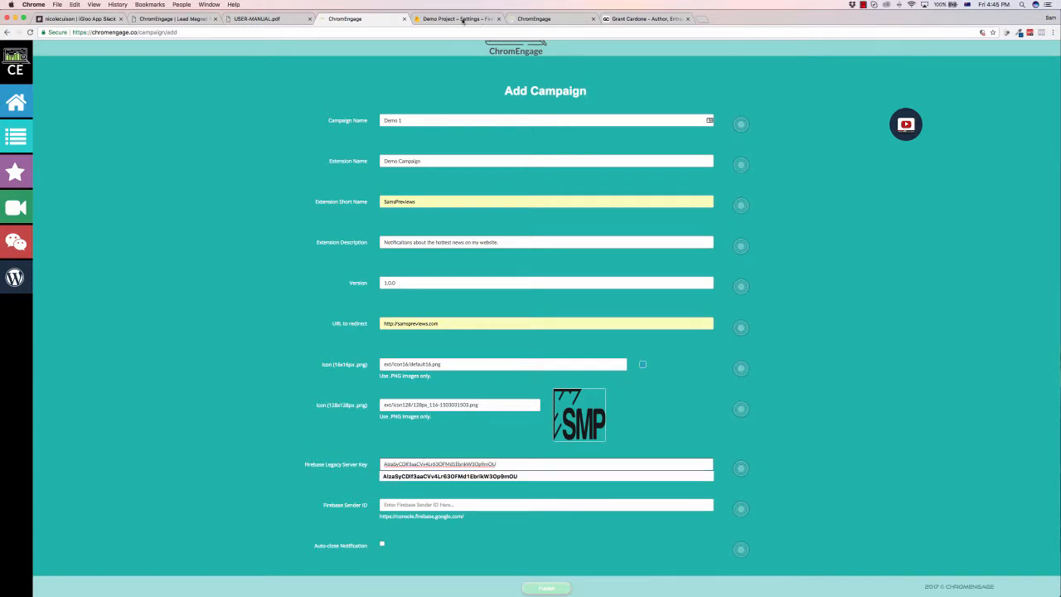
Step: Copy the sender ID from the Firebase console into the campaign's Firebase Sender ID field in ChromEngage
click(461, 18)
click(441, 236)
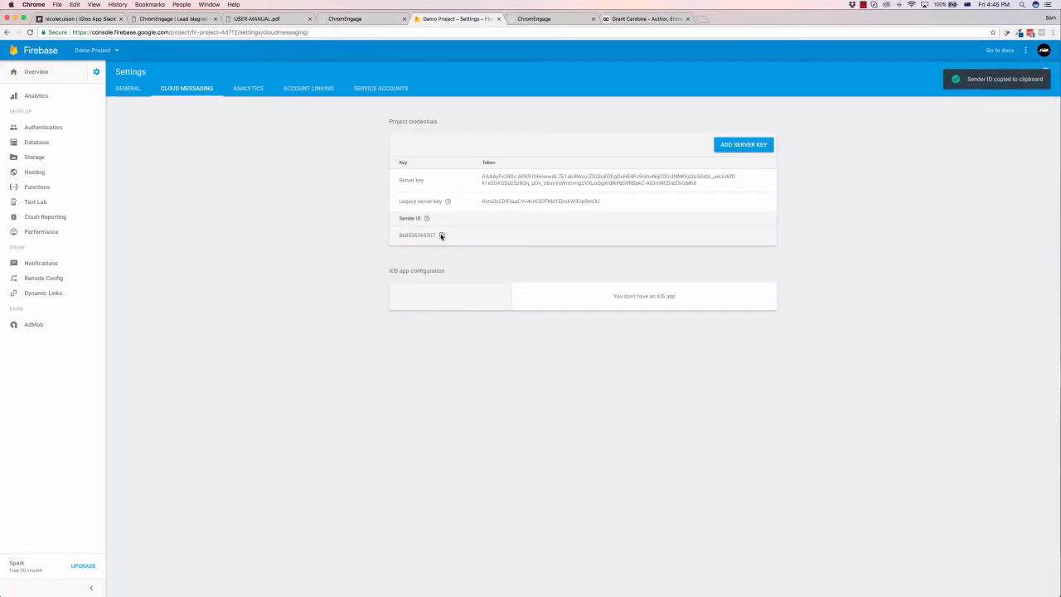
click(354, 19)
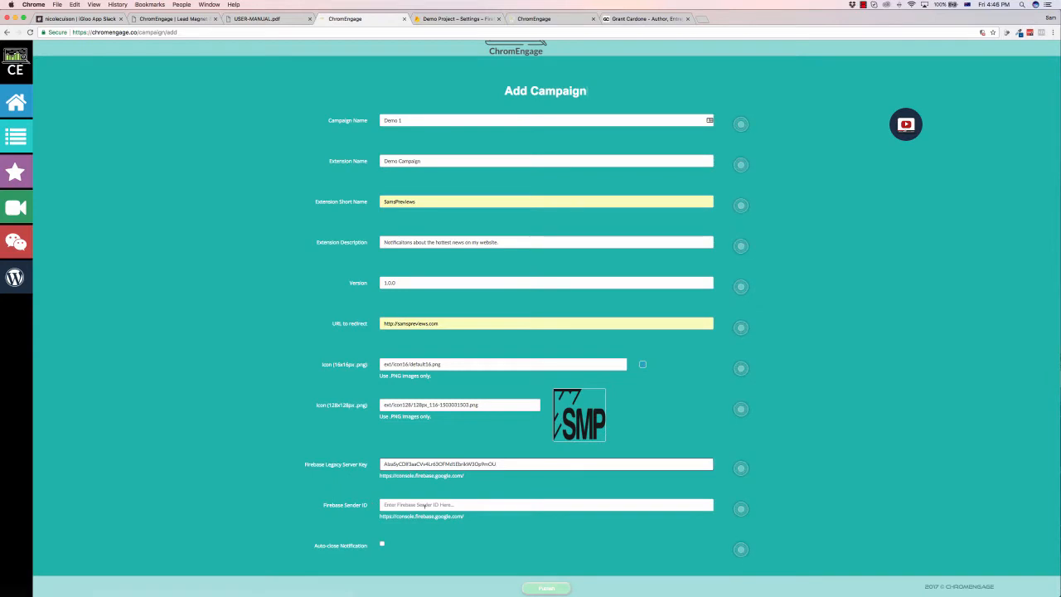
click(424, 505)
key(super+v)
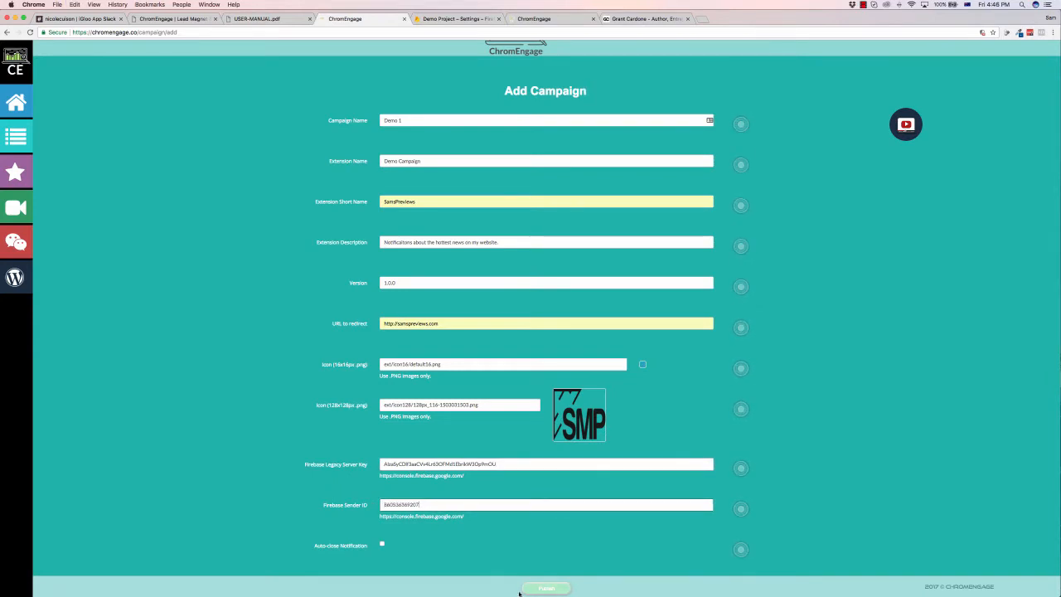
Step: Publish the Demo 1 campaign with auto-close notification left off
click(472, 546)
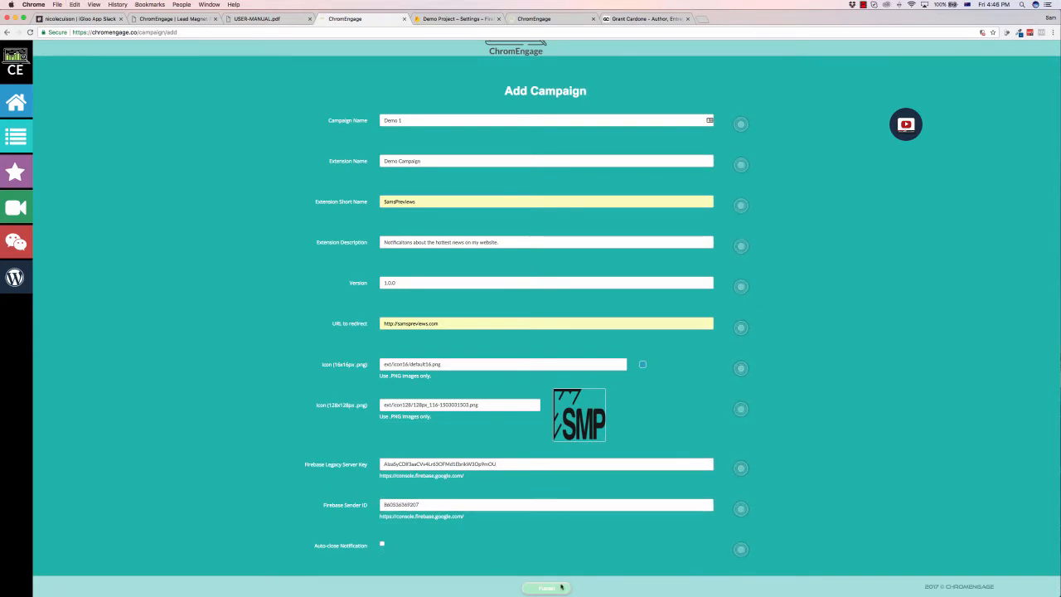
scroll(561, 580, down, 6)
click(525, 320)
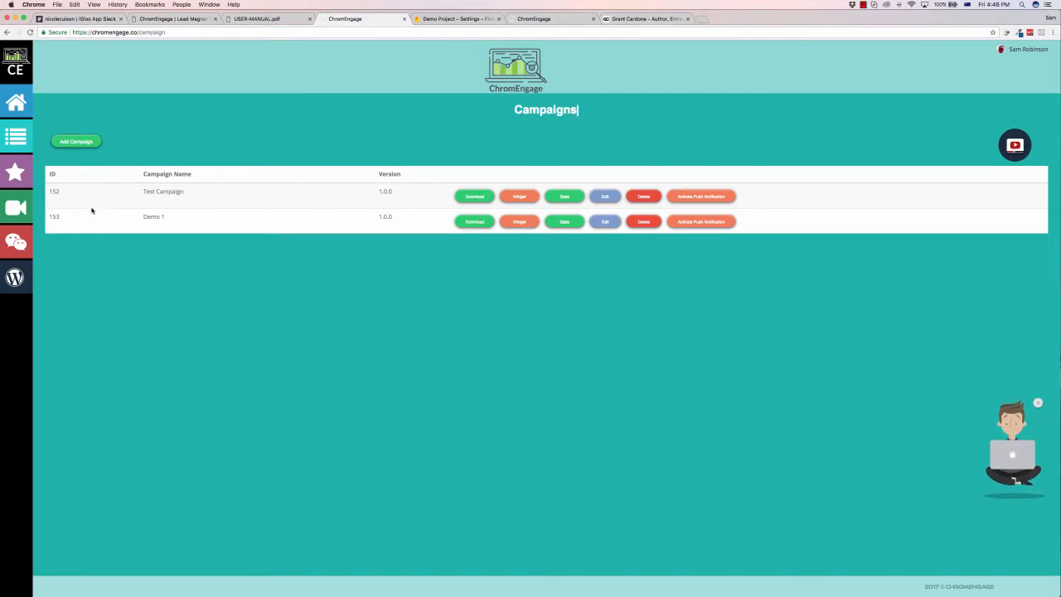
click(477, 221)
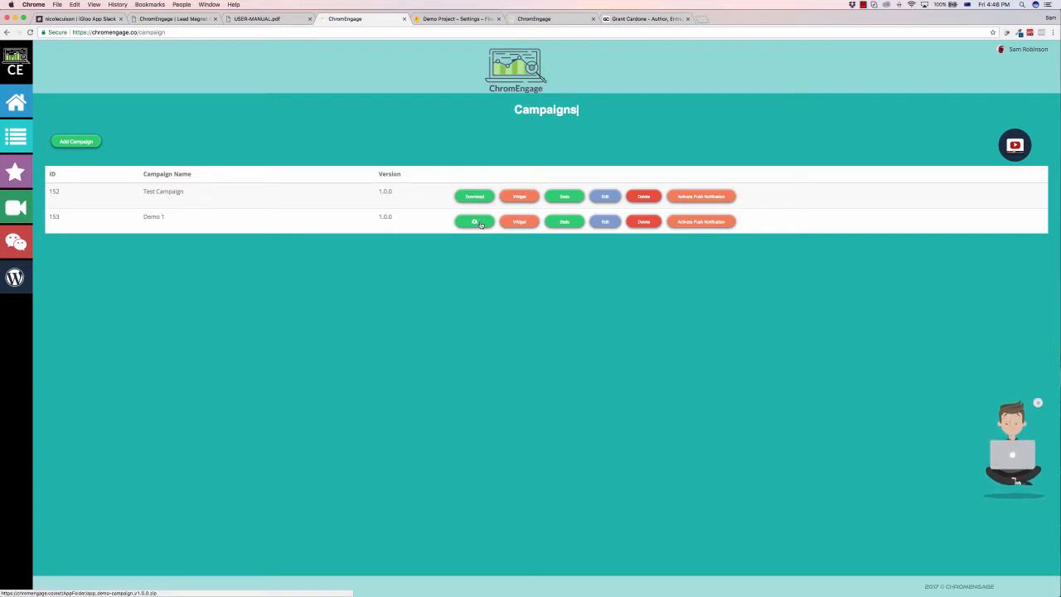
Step: Try out "Hey just writing in a sample!" as the message for the Chrome web browser in the Demo 1 widget settings
click(522, 222)
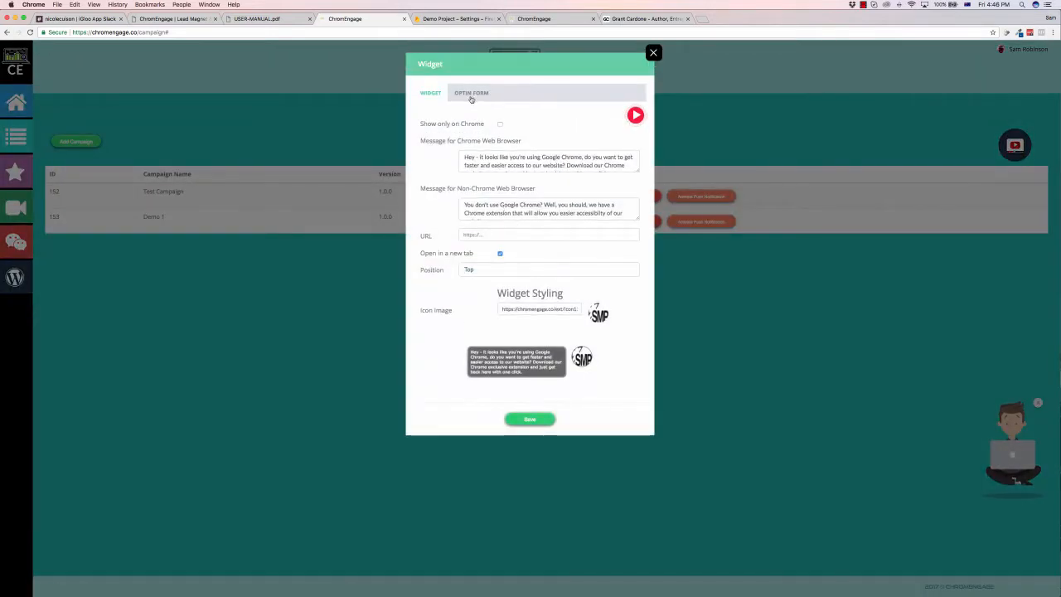
drag(465, 157, 533, 270)
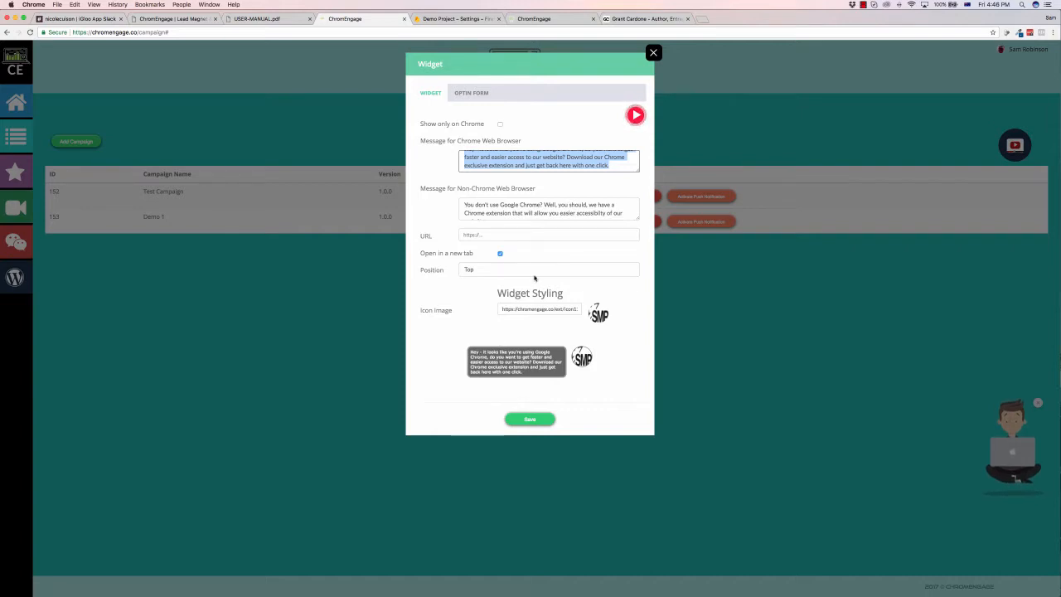
text(Hey)
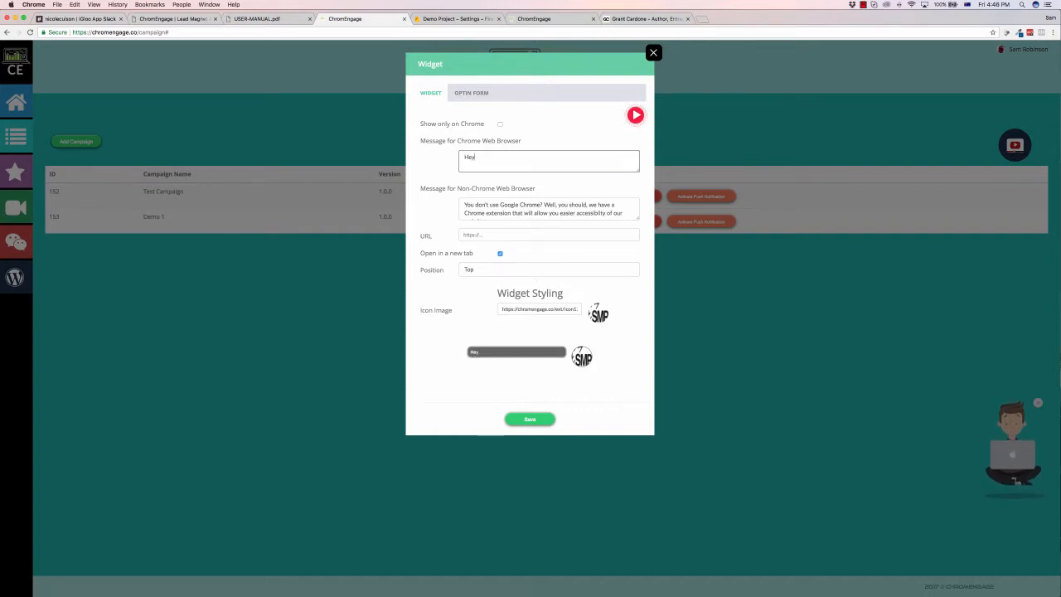
text( just writing in a sample)
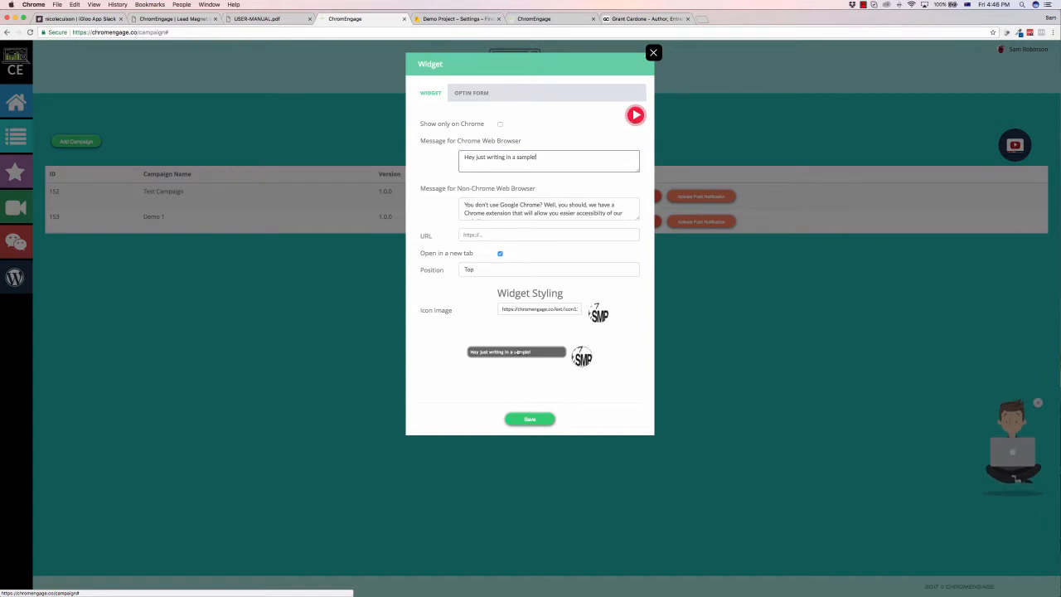
click(499, 204)
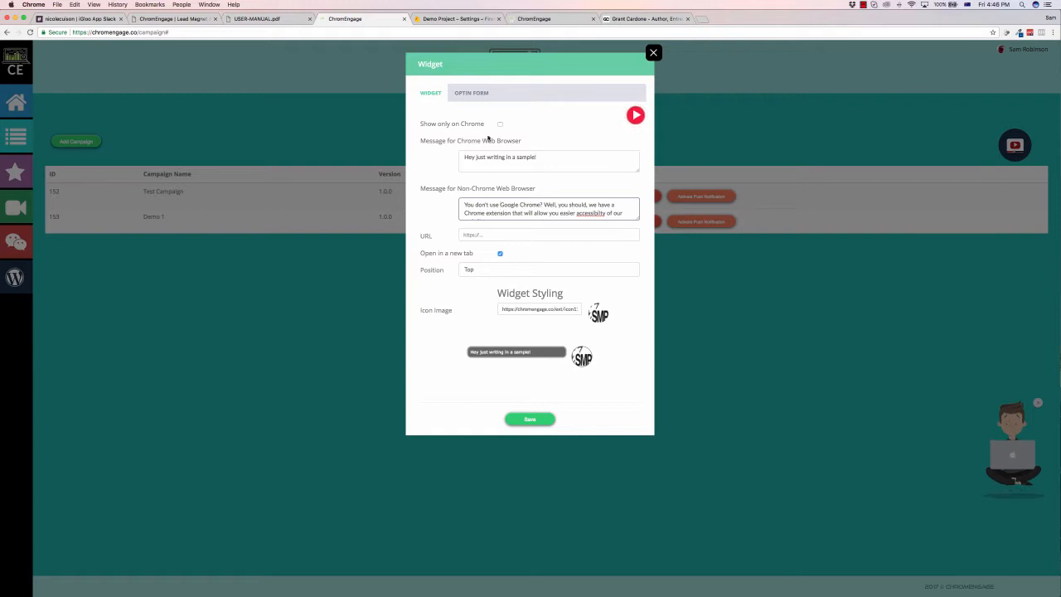
Step: Try the HTML email type in the widget's optin form and close the widget settings without saving
click(473, 95)
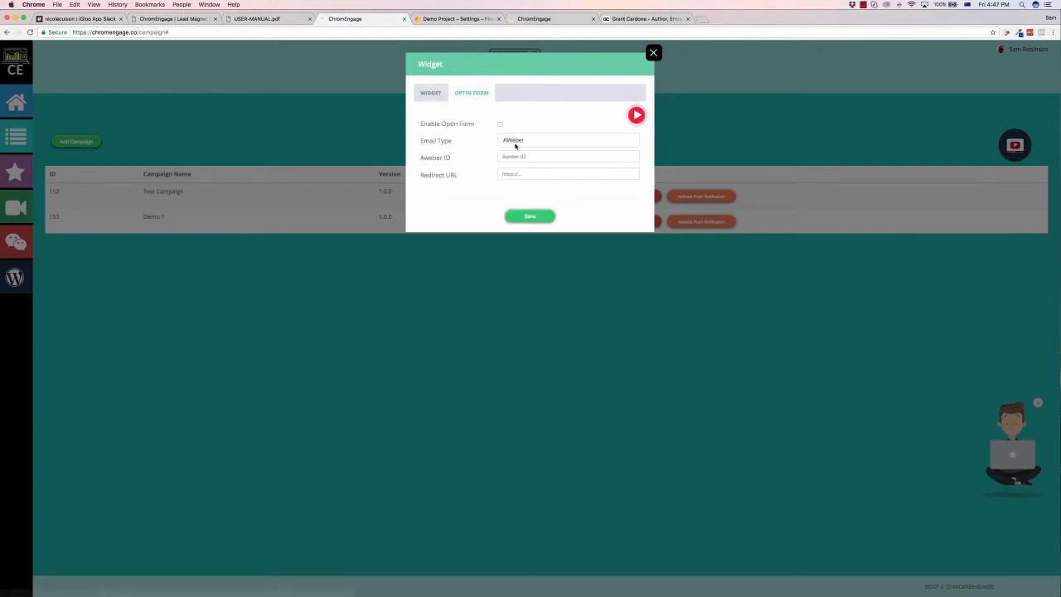
click(514, 146)
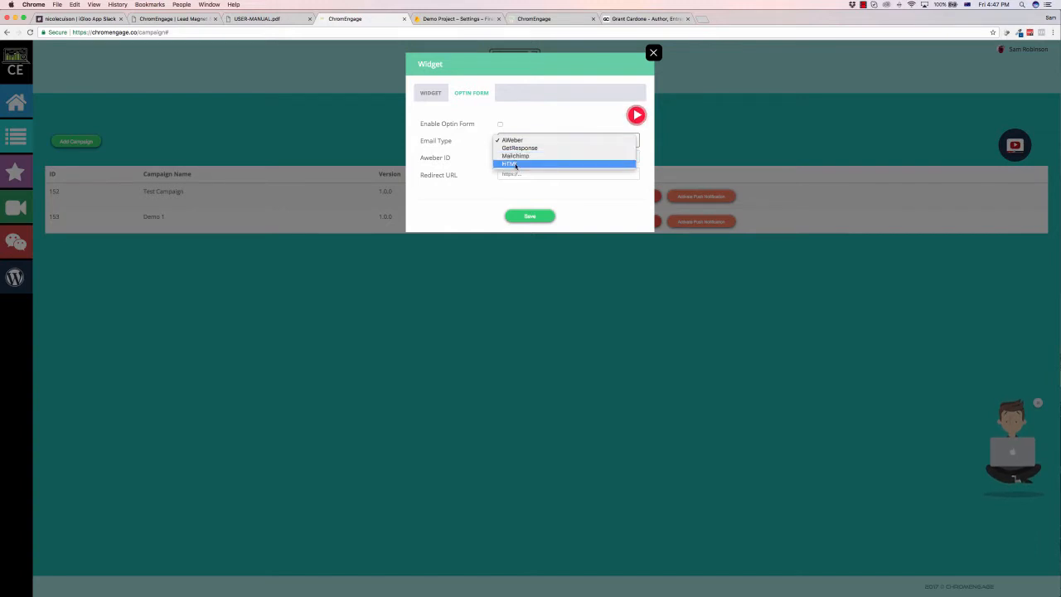
click(514, 165)
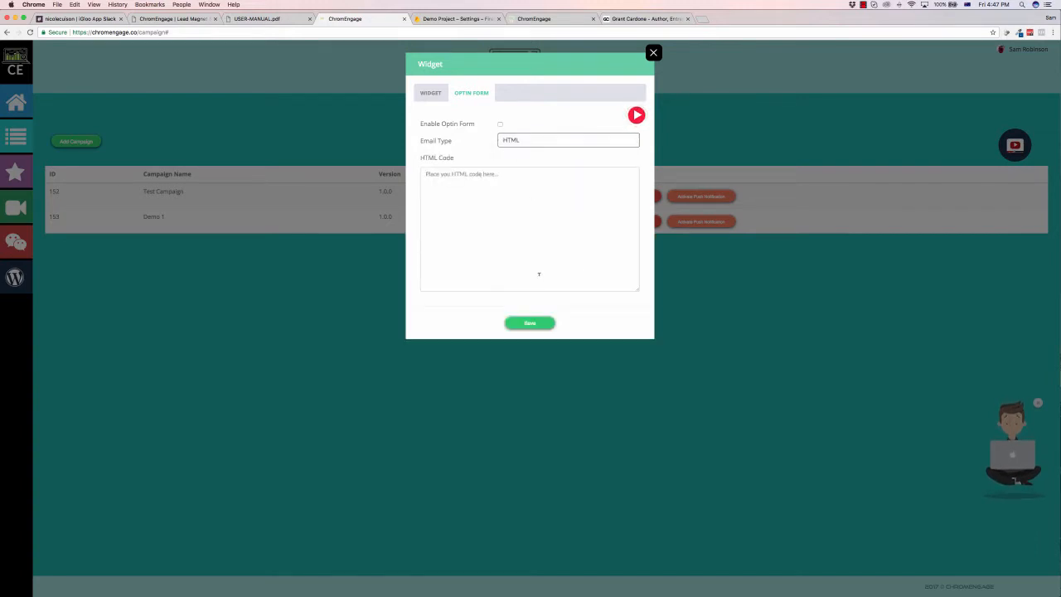
click(654, 52)
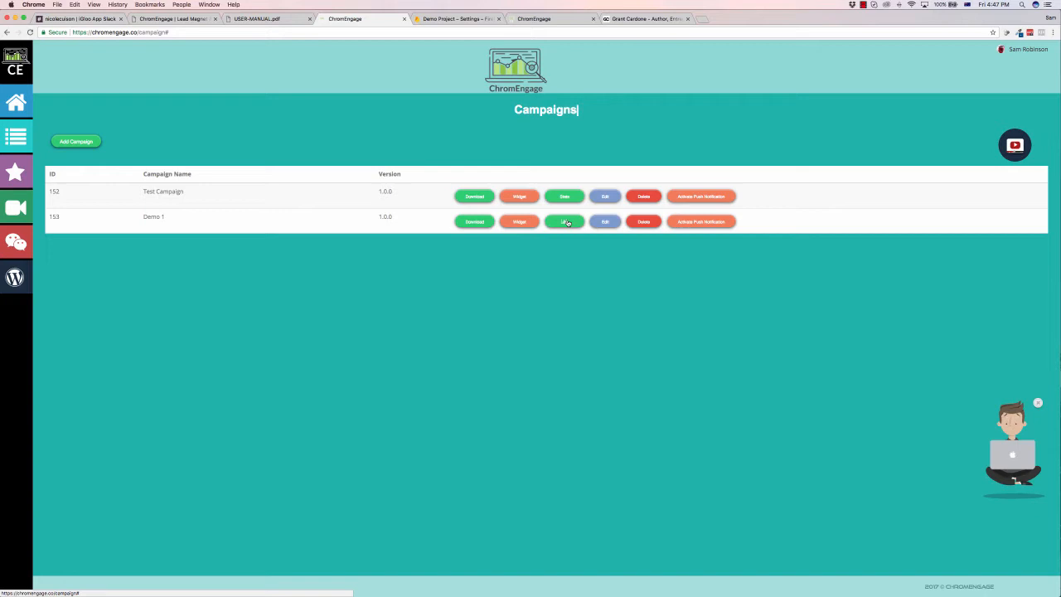
Step: Activate push notifications for the Demo 1 campaign and inspect its notification form's message and URL fields without sending
click(715, 225)
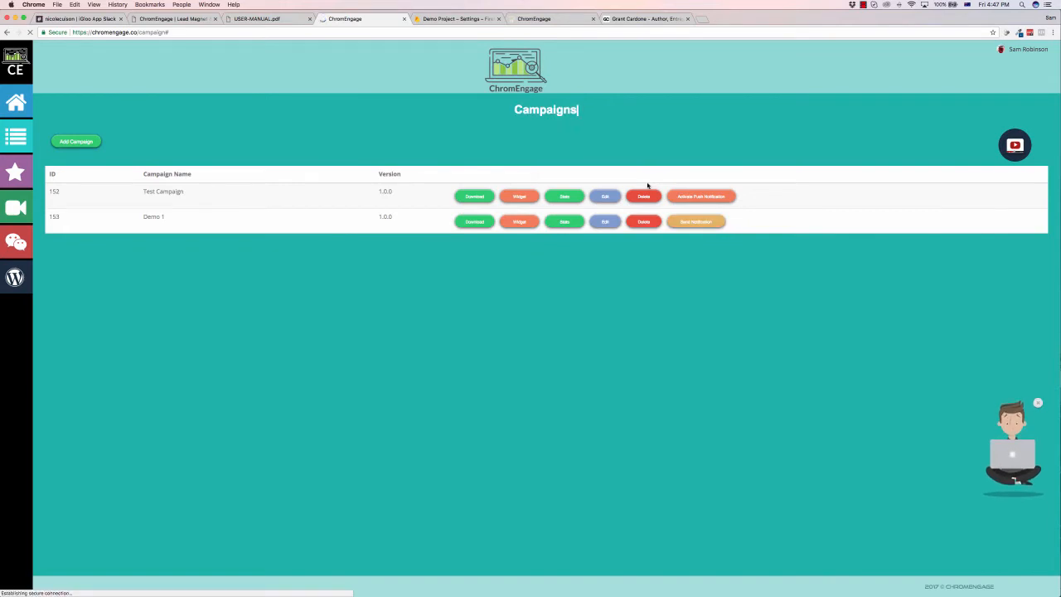
click(699, 223)
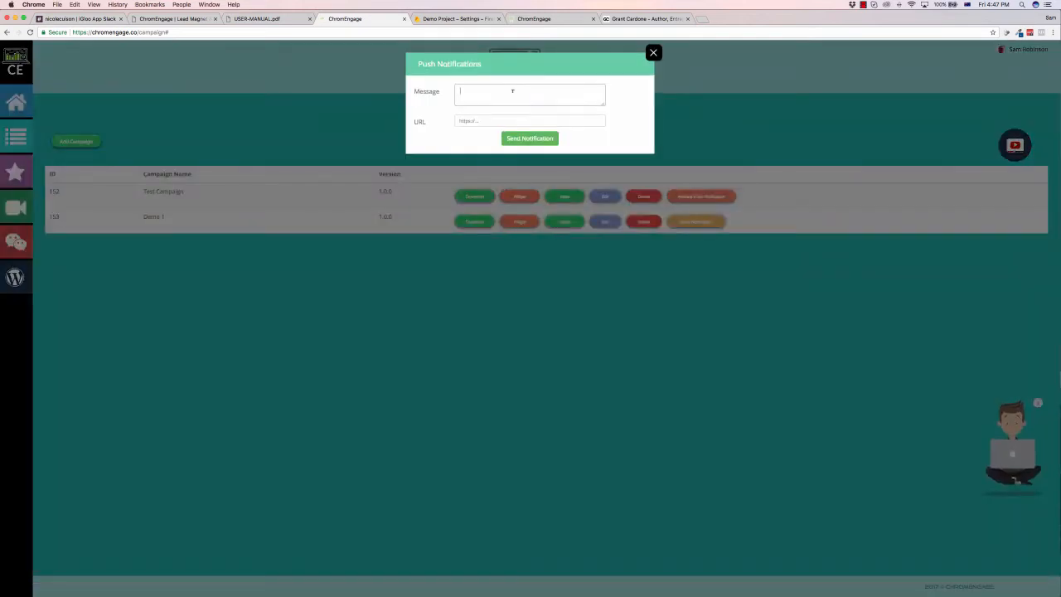
click(514, 121)
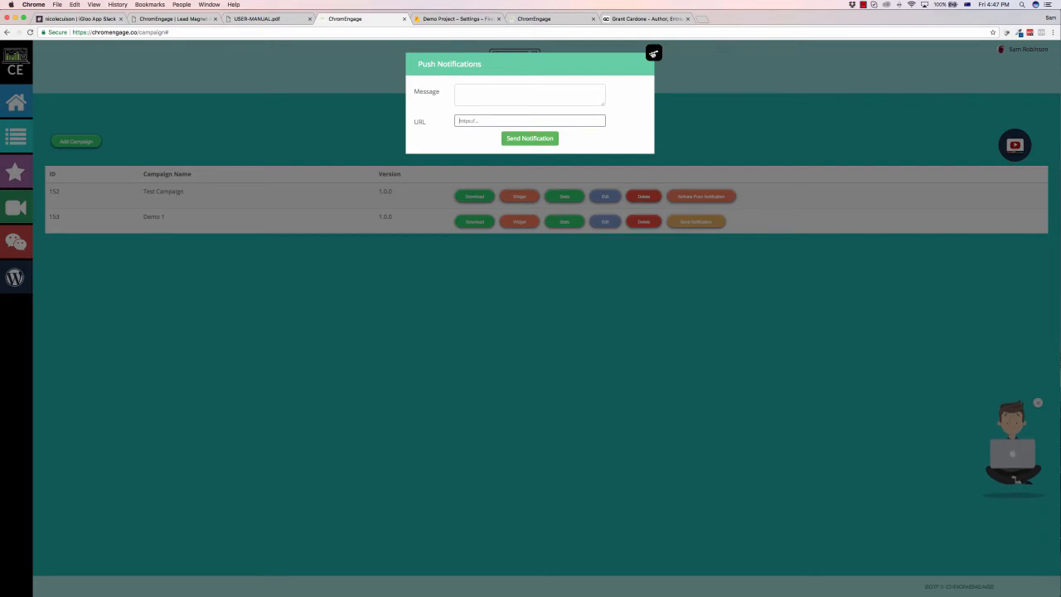
click(653, 52)
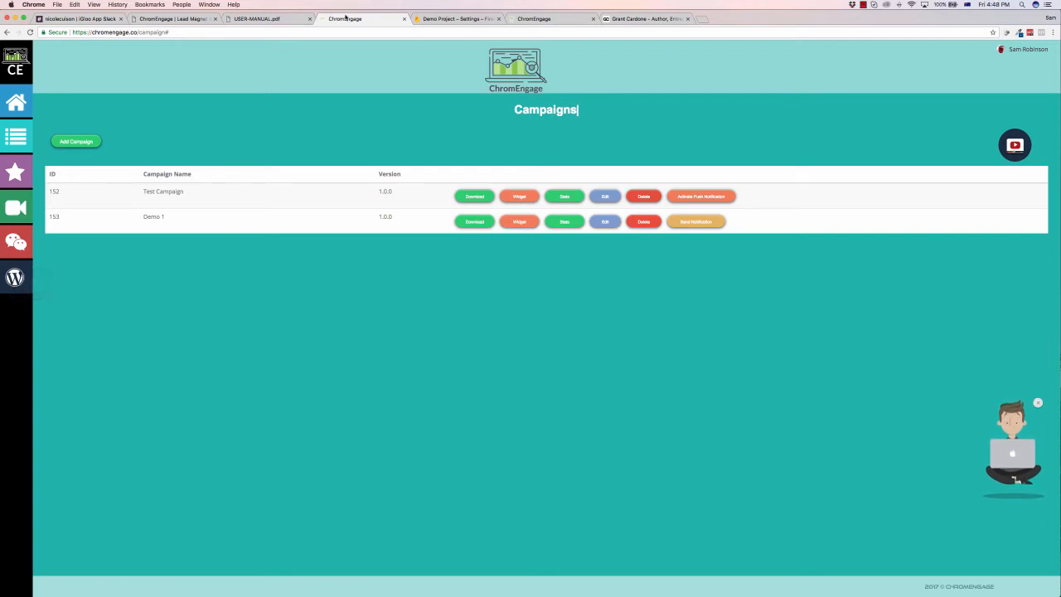
click(447, 19)
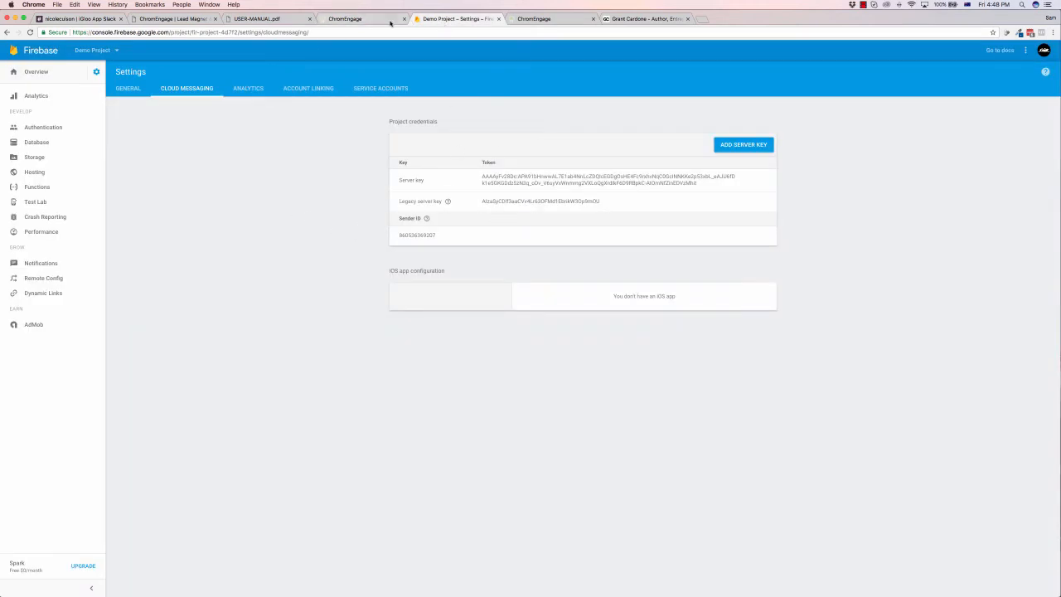
click(384, 21)
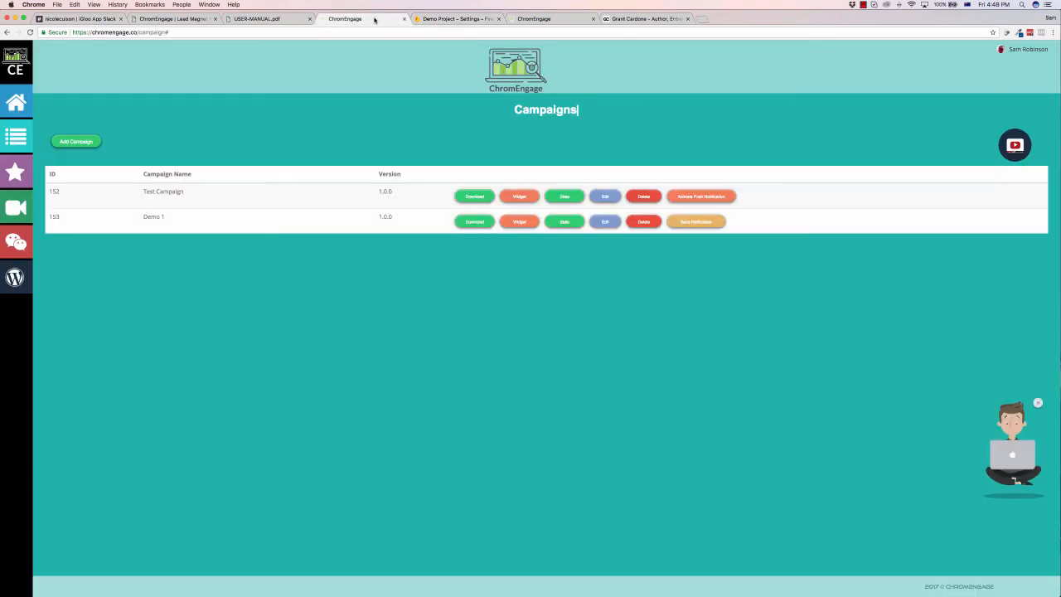